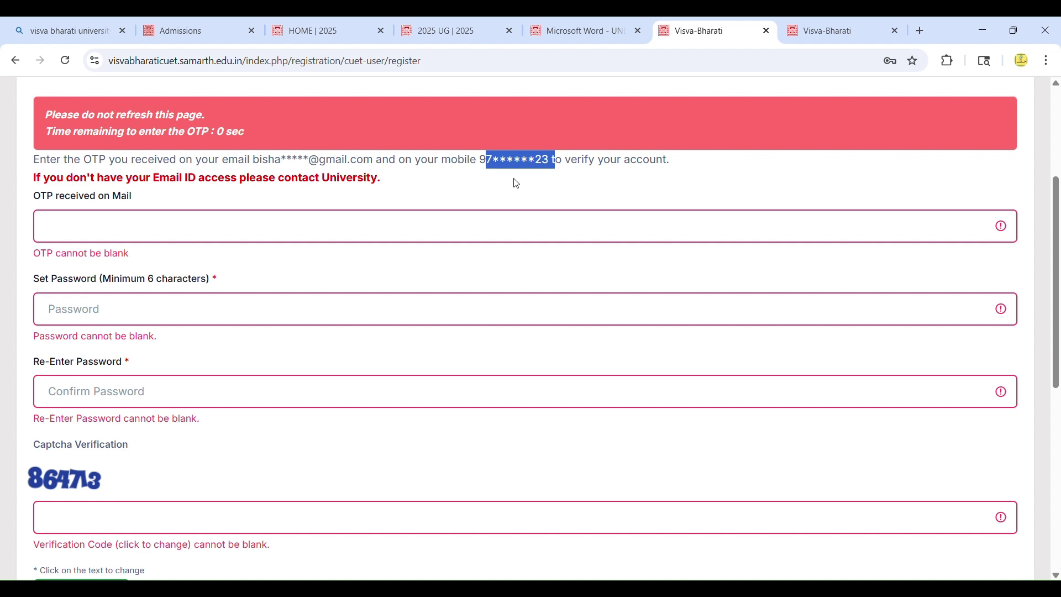
- Review the OTP, new password, password confirmation and captcha fields of the account verification form
{"action": "left_click", "coordinate": [116, 230]}
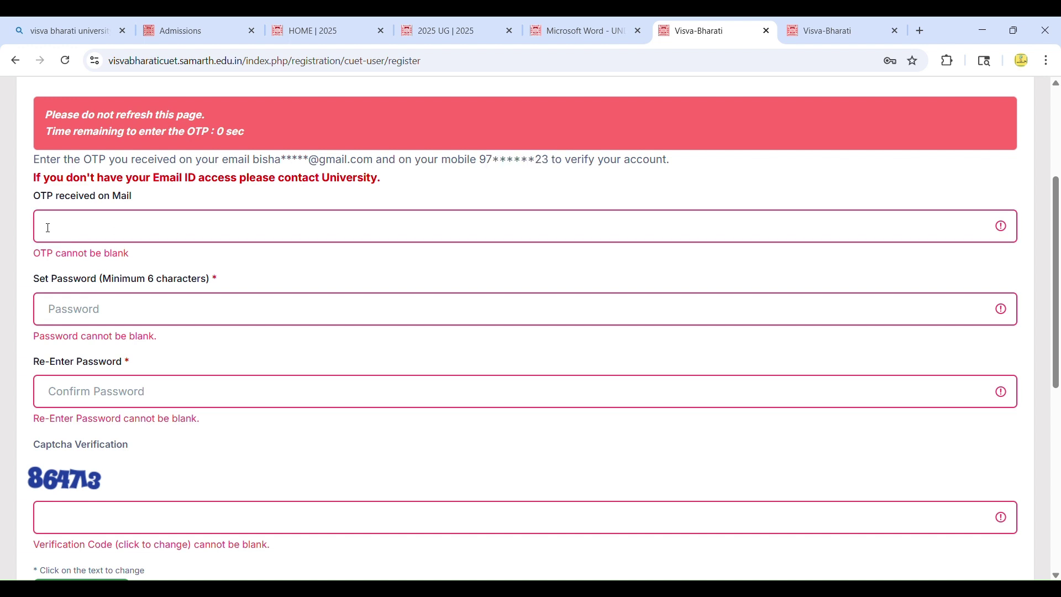
{"action": "scroll", "coordinate": [67, 227], "scroll_direction": "down", "scroll_amount": 1}
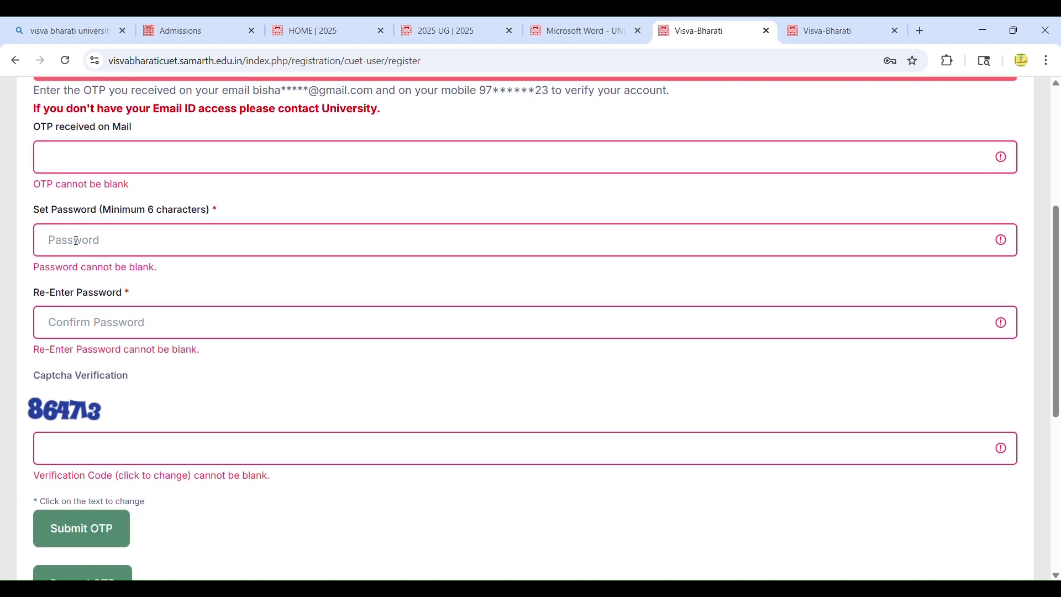
{"action": "scroll", "coordinate": [76, 241], "scroll_direction": "down", "scroll_amount": 1}
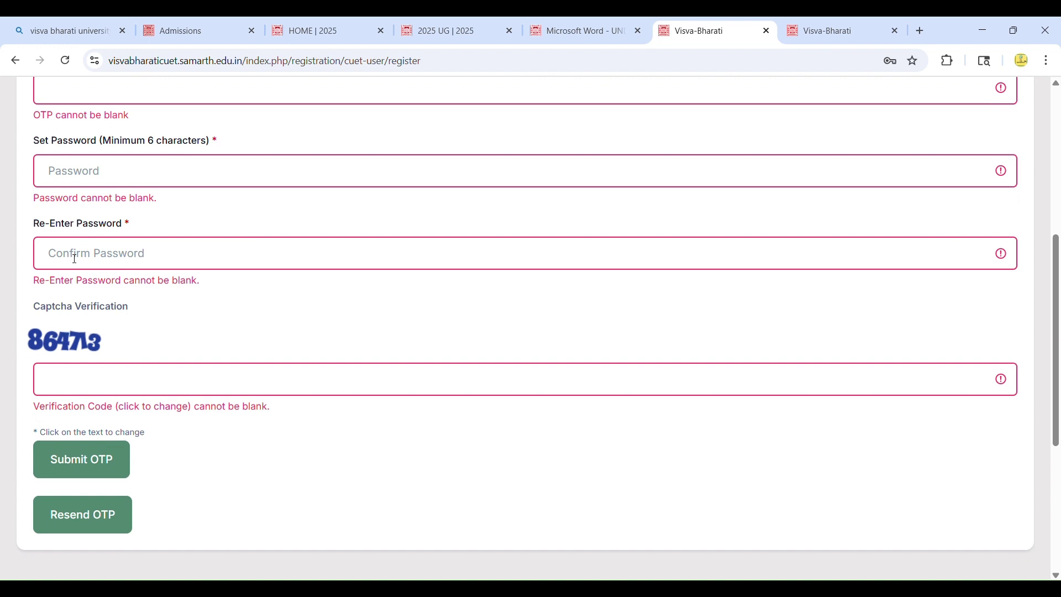
{"action": "left_click_drag", "start_coordinate": [34, 224], "coordinate": [133, 228]}
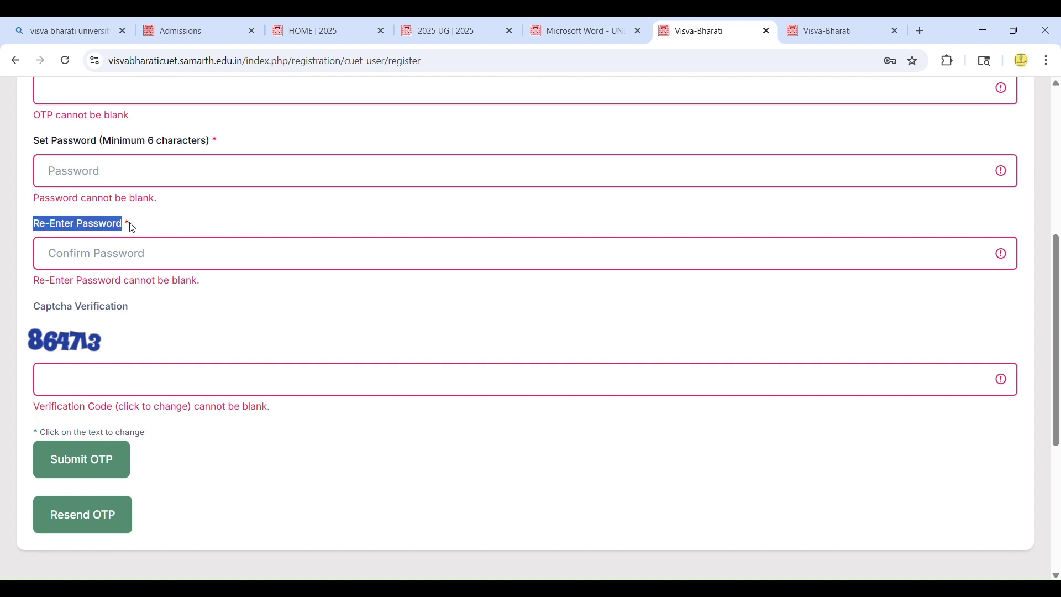
{"action": "scroll", "coordinate": [90, 260], "scroll_direction": "down", "scroll_amount": 1}
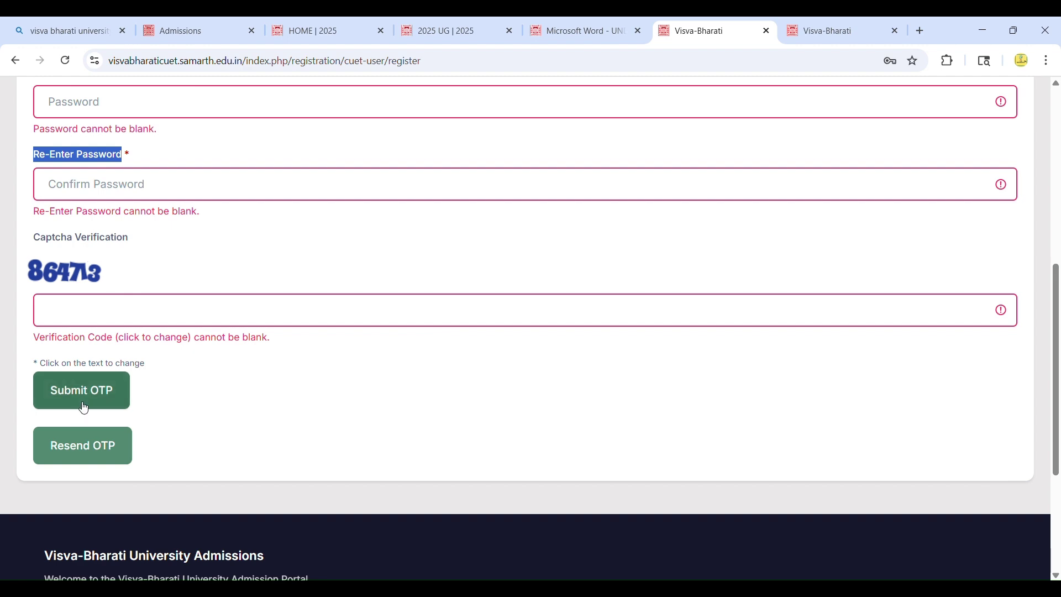
{"action": "left_click", "coordinate": [201, 422]}
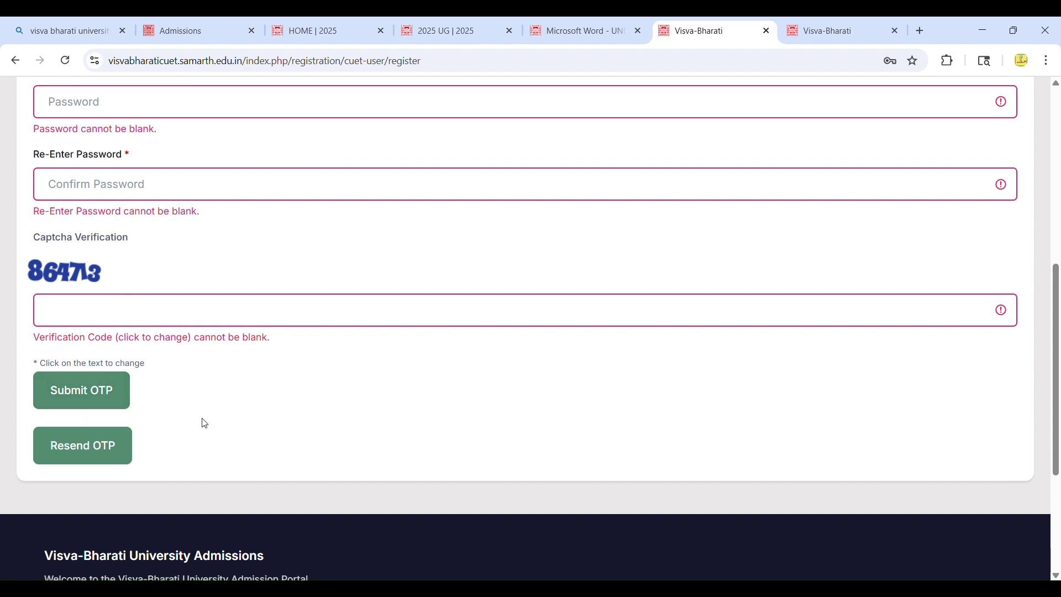
{"action": "scroll", "coordinate": [205, 422], "scroll_direction": "up", "scroll_amount": 3}
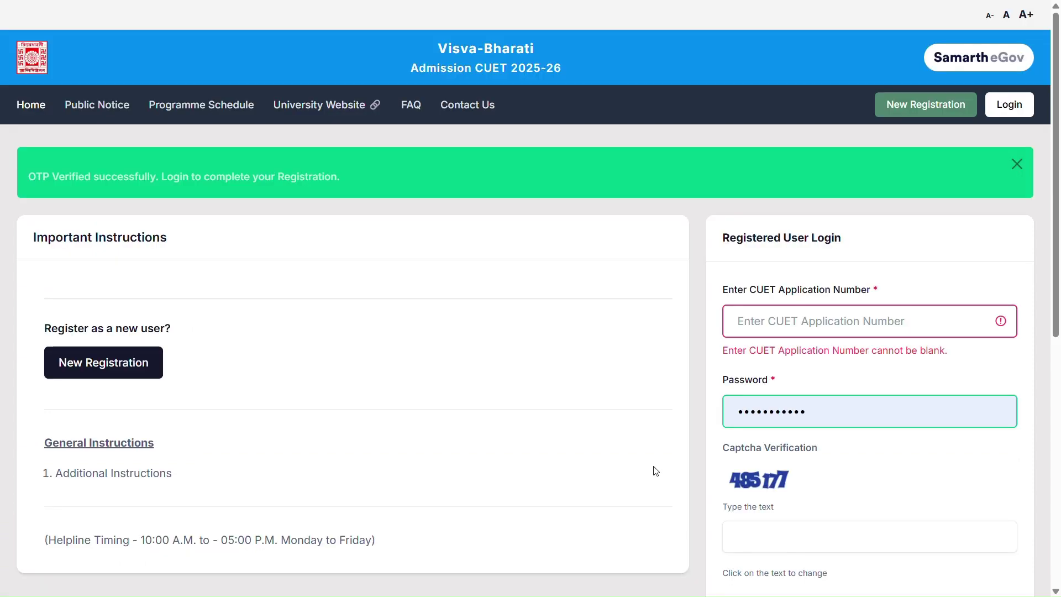
- Read the OTP verification notice and review the application number, password and captcha fields in the registered user login form
{"action": "left_click_drag", "start_coordinate": [20, 182], "coordinate": [358, 181]}
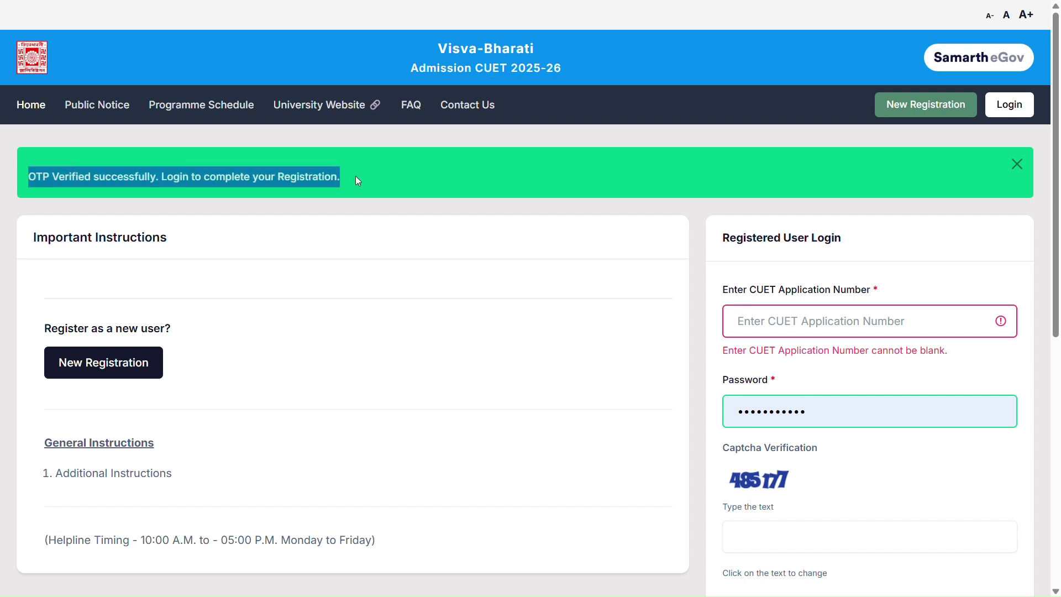
{"action": "left_click", "coordinate": [245, 194]}
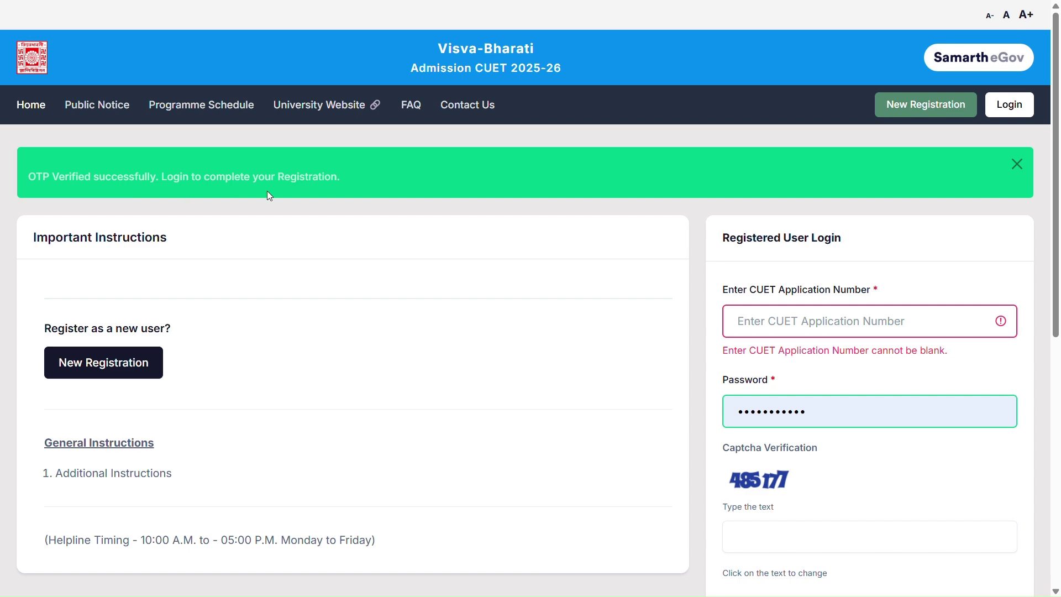
{"action": "scroll", "coordinate": [339, 280], "scroll_direction": "down", "scroll_amount": 4}
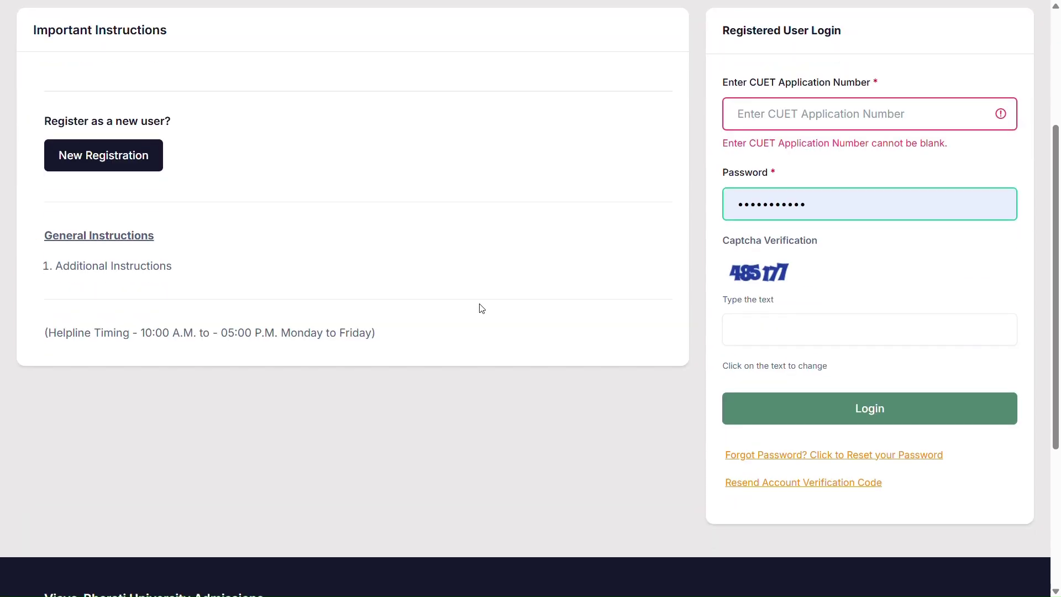
{"action": "scroll", "coordinate": [484, 310], "scroll_direction": "up", "scroll_amount": 4}
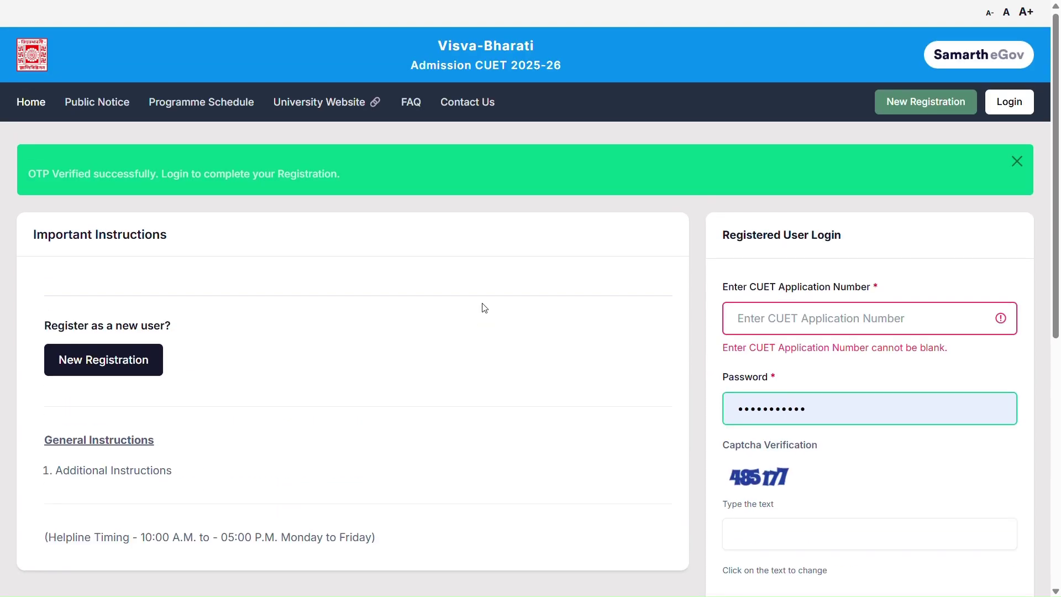
{"action": "left_click_drag", "start_coordinate": [730, 297], "coordinate": [893, 287]}
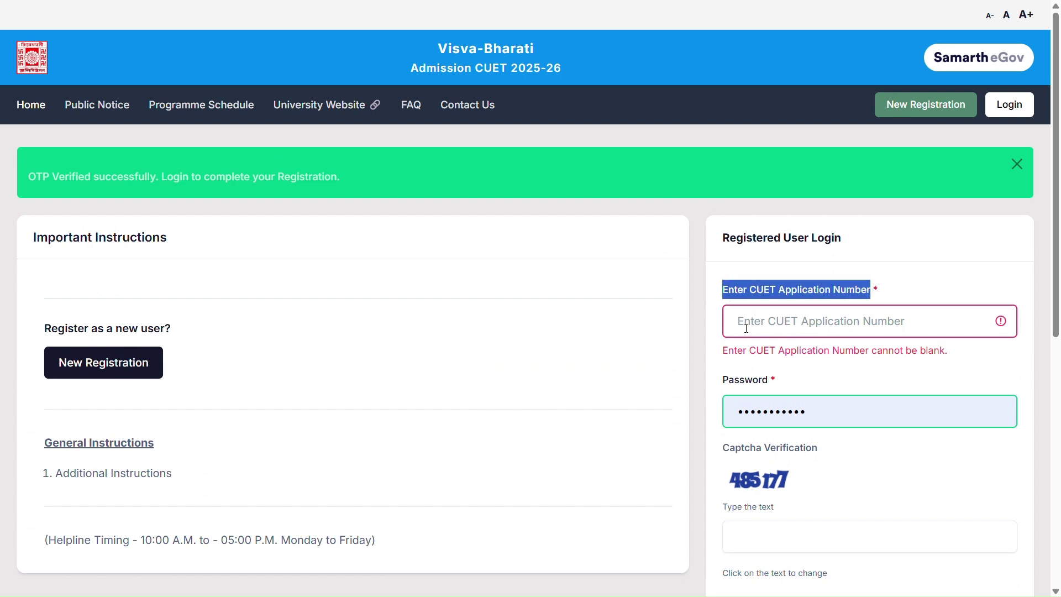
{"action": "left_click", "coordinate": [704, 365]}
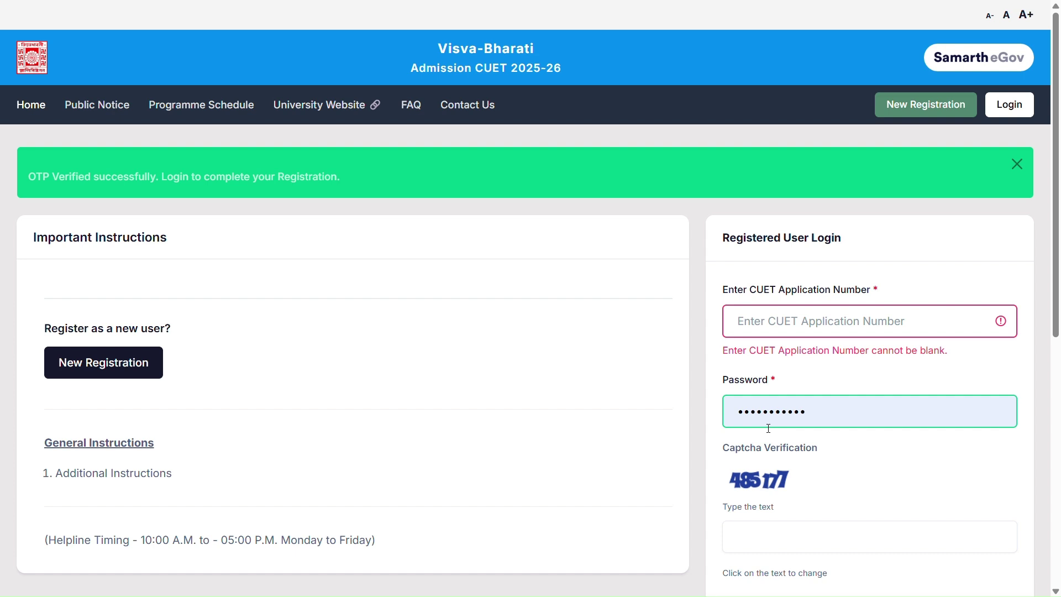
{"action": "scroll", "coordinate": [769, 426], "scroll_direction": "down", "scroll_amount": 3}
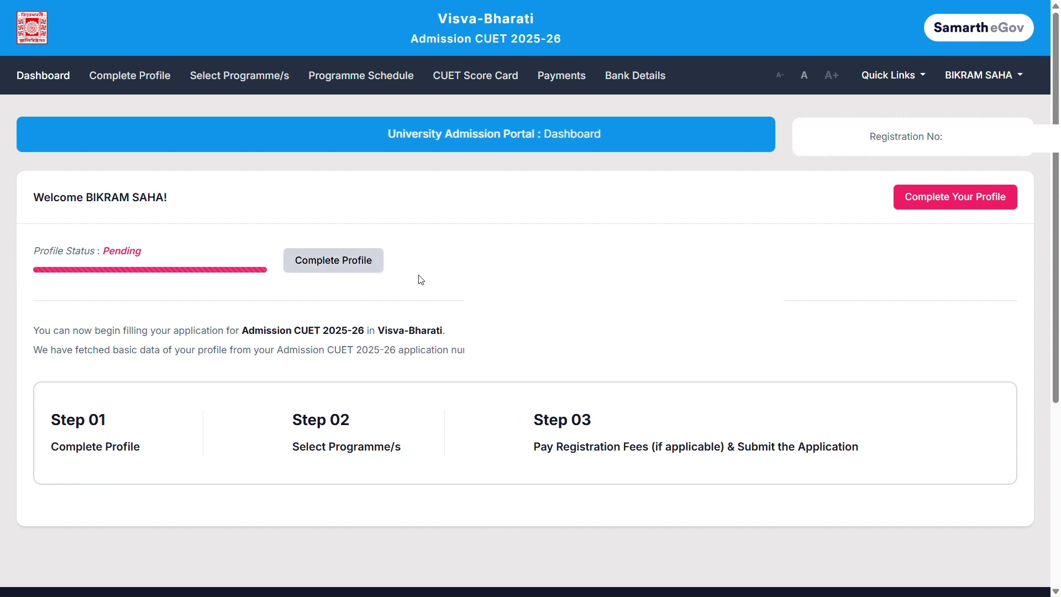
- Review the three application steps on the dashboard and open the applicant's profile form for completion
{"action": "scroll", "coordinate": [420, 279], "scroll_direction": "down", "scroll_amount": 2}
{"action": "scroll", "coordinate": [420, 280], "scroll_direction": "up", "scroll_amount": 2}
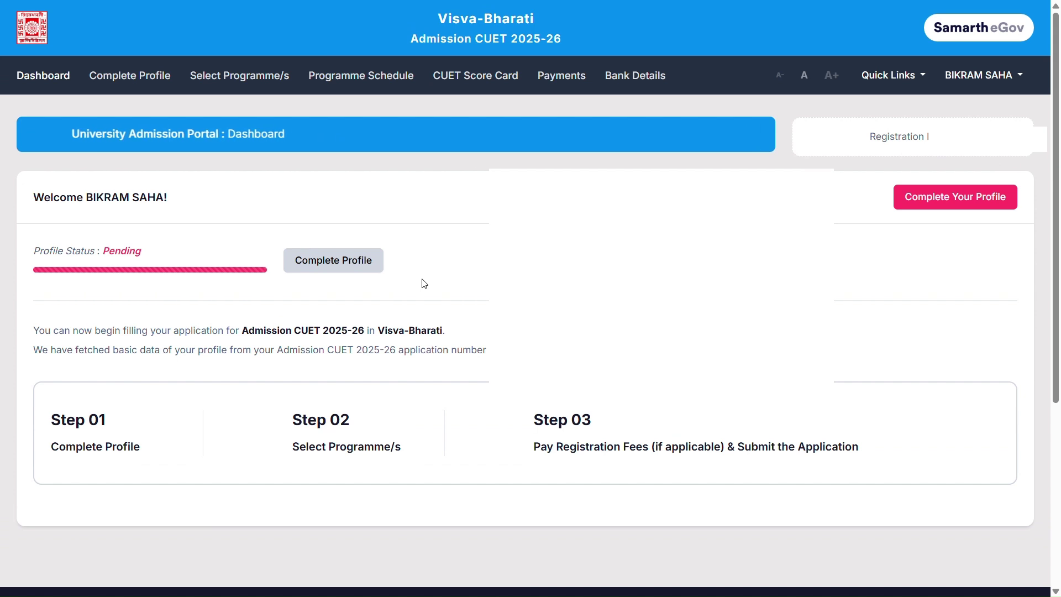
{"action": "left_click_drag", "start_coordinate": [48, 446], "coordinate": [154, 447]}
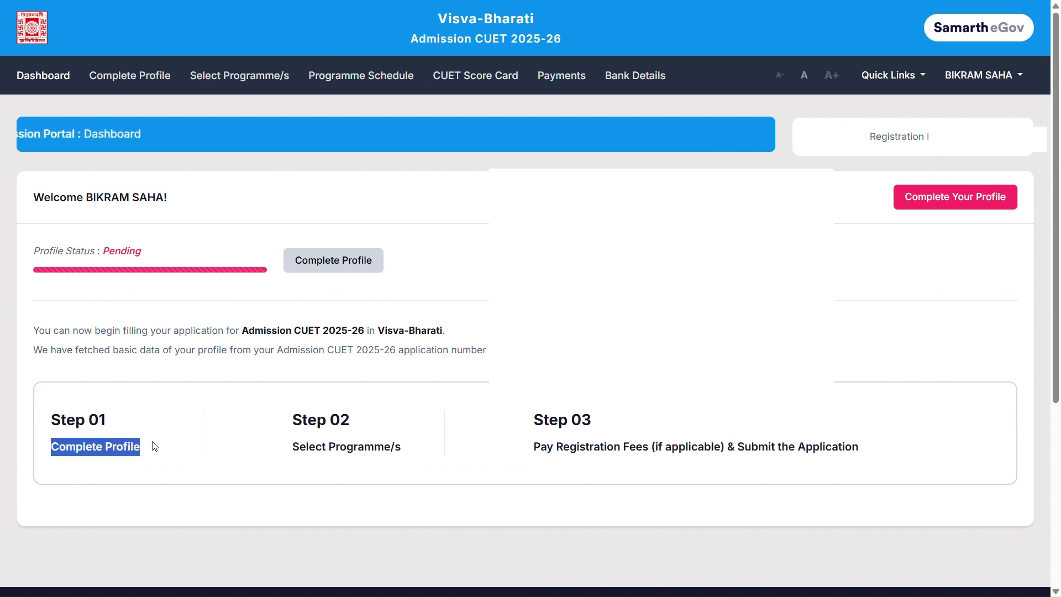
{"action": "triple_click", "coordinate": [338, 455]}
{"action": "left_click_drag", "start_coordinate": [534, 448], "coordinate": [880, 455]}
{"action": "left_click", "coordinate": [723, 499]}
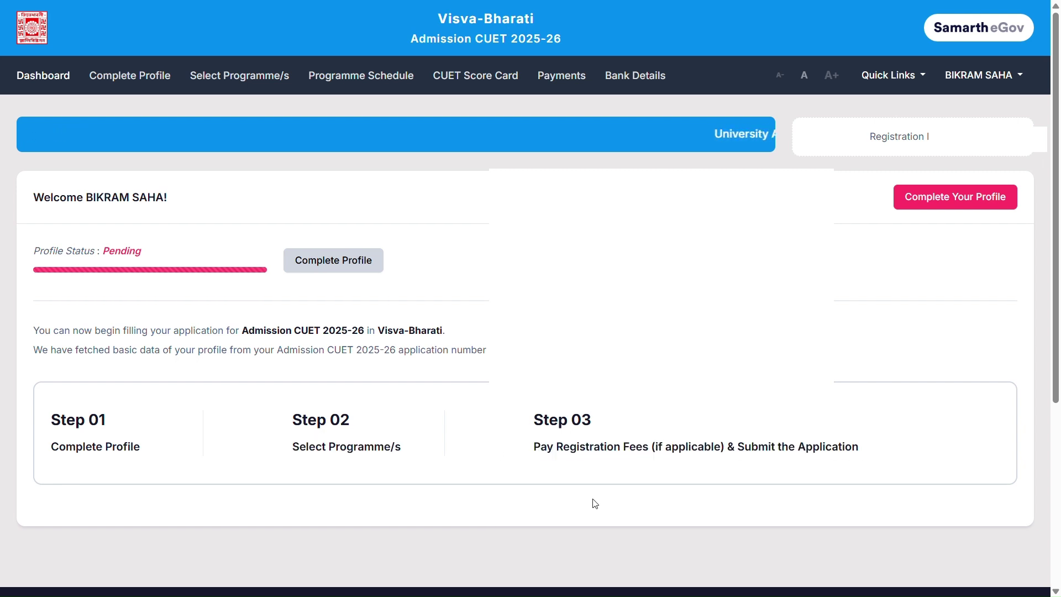
{"action": "left_click", "coordinate": [963, 198]}
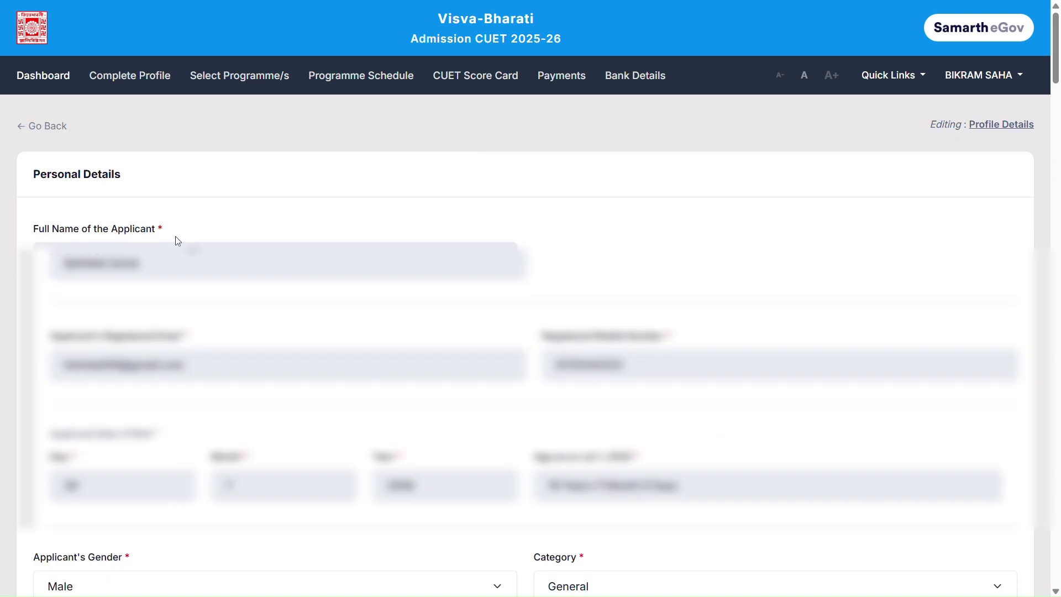
- Examine the personal details fields from the applicant's full name through alternate email, marital status and blood group
{"action": "left_click_drag", "start_coordinate": [40, 231], "coordinate": [190, 227]}
{"action": "left_click", "coordinate": [248, 213]}
{"action": "scroll", "coordinate": [249, 214], "scroll_direction": "down", "scroll_amount": 1}
{"action": "scroll", "coordinate": [250, 214], "scroll_direction": "down", "scroll_amount": 2}
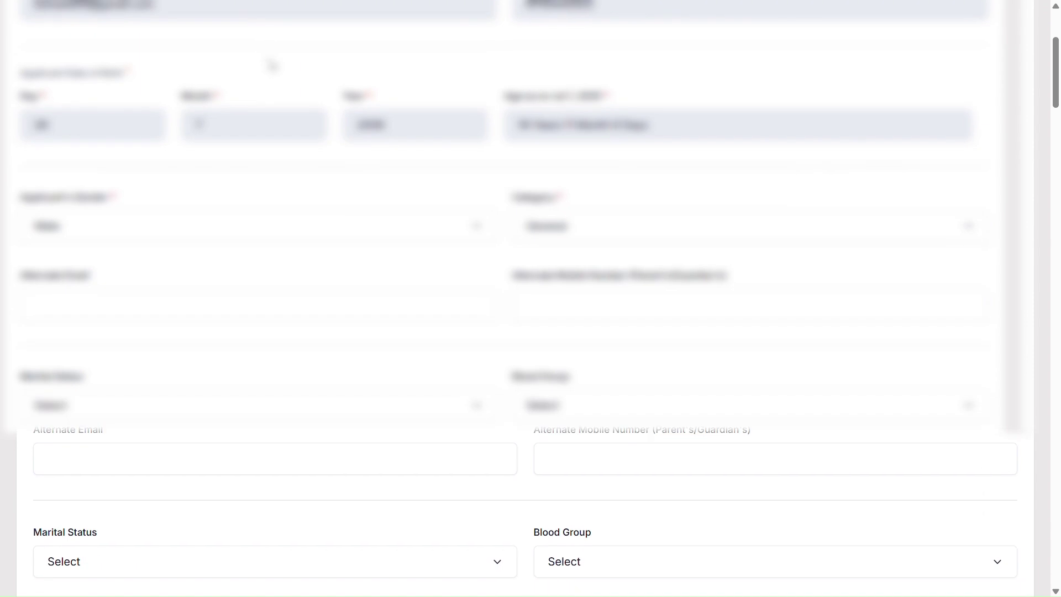
{"action": "scroll", "coordinate": [271, 66], "scroll_direction": "down", "scroll_amount": 4}
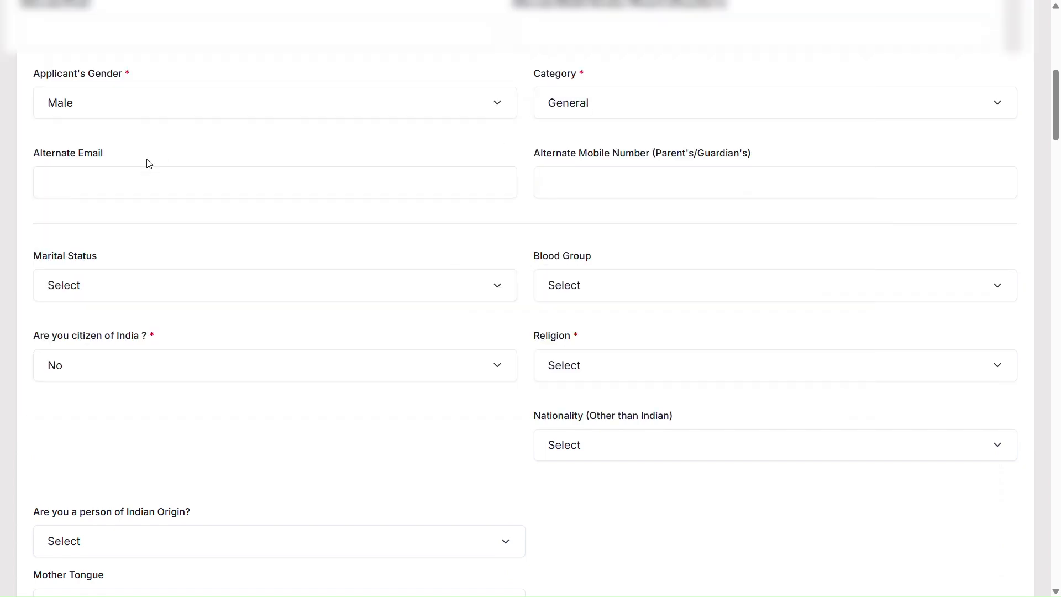
{"action": "left_click_drag", "start_coordinate": [33, 160], "coordinate": [108, 162]}
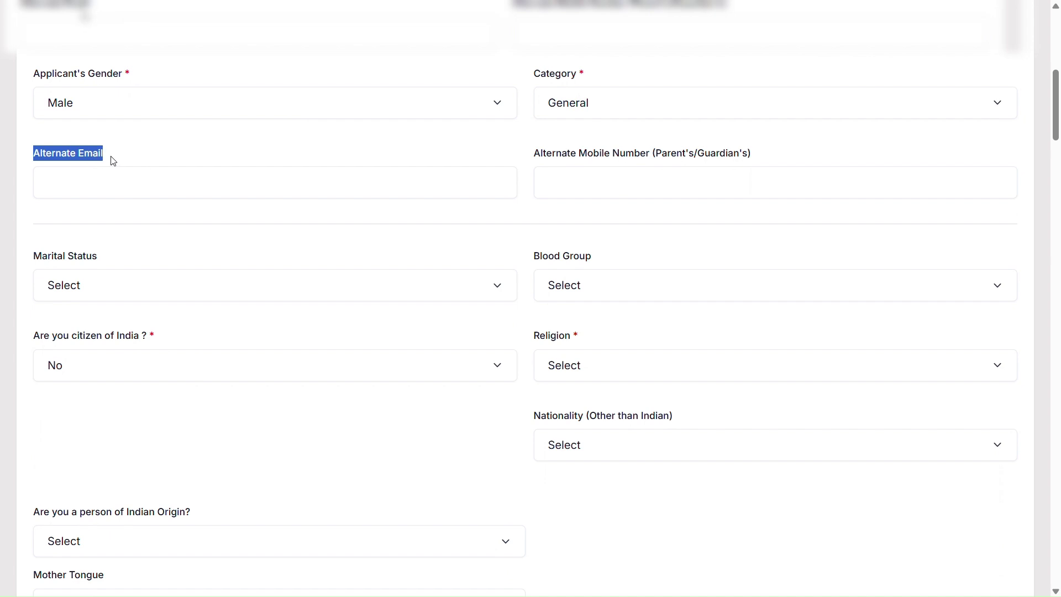
{"action": "left_click", "coordinate": [127, 150]}
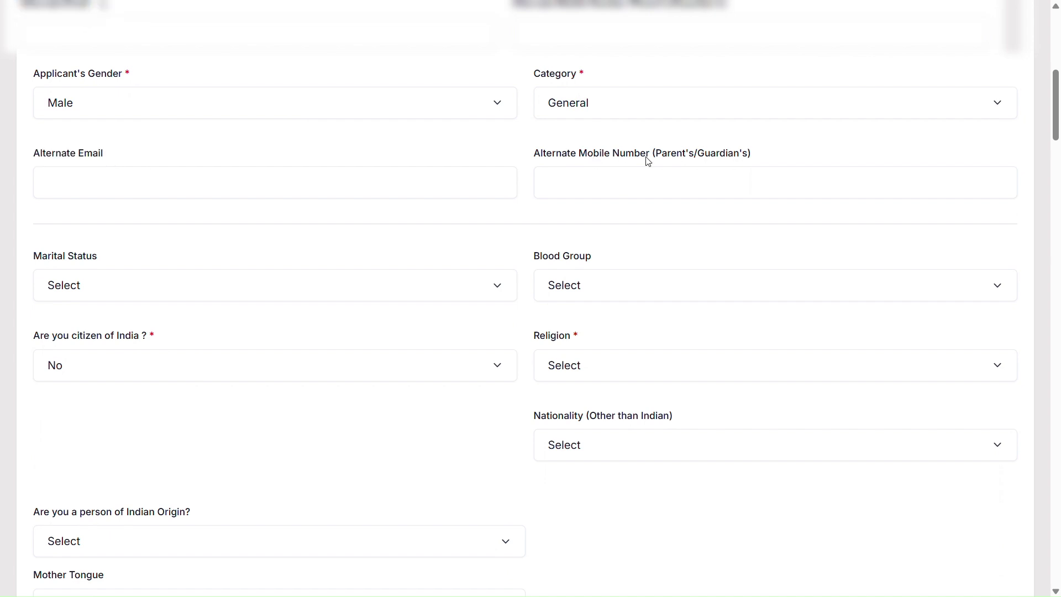
{"action": "scroll", "coordinate": [36, 127], "scroll_direction": "down", "scroll_amount": 3}
{"action": "left_click_drag", "start_coordinate": [36, 128], "coordinate": [125, 116]}
{"action": "left_click", "coordinate": [127, 117]}
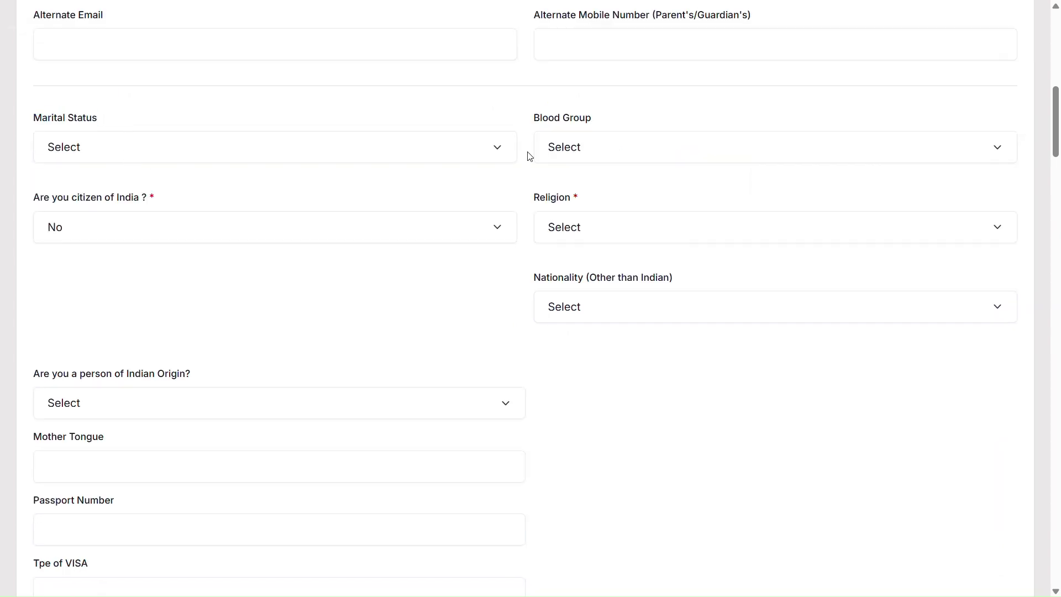
{"action": "left_click", "coordinate": [606, 153]}
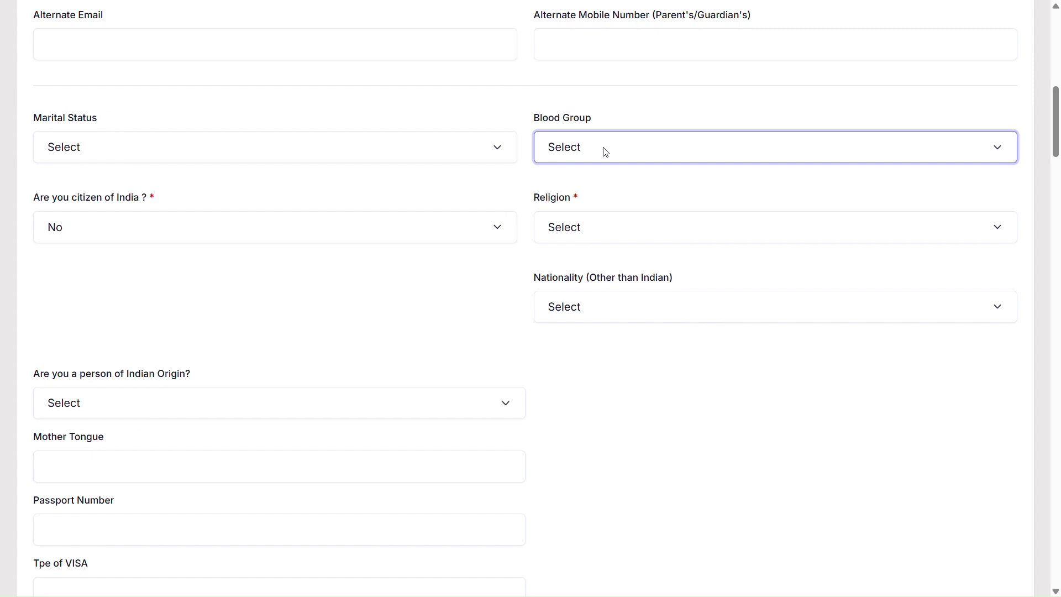
{"action": "left_click", "coordinate": [628, 109]}
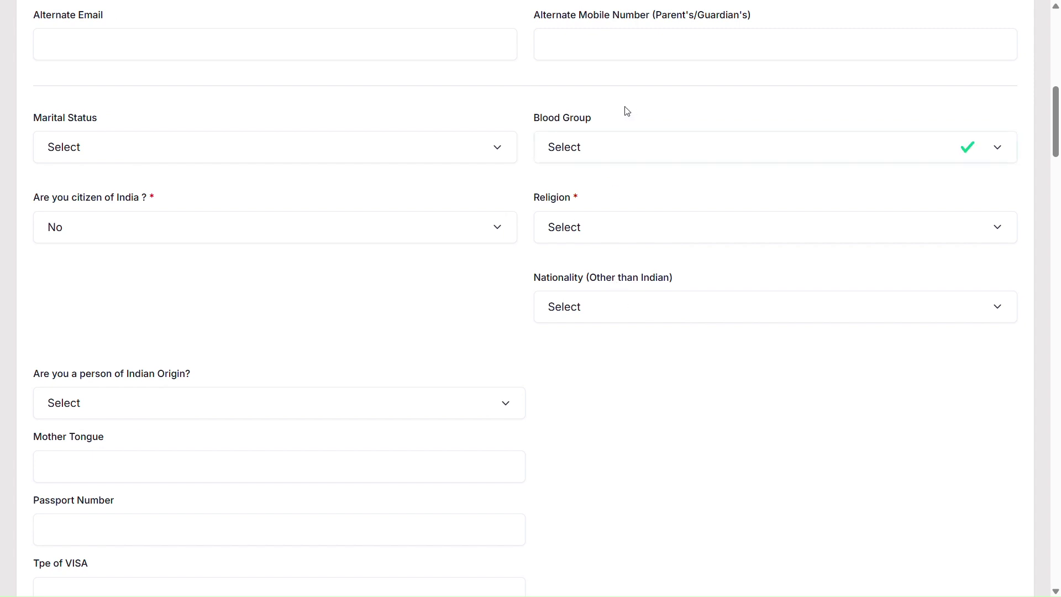
- Set the Indian citizenship answer to Yes and choose the applicant's religion
{"action": "scroll", "coordinate": [194, 177], "scroll_direction": "down", "scroll_amount": 1}
{"action": "left_click", "coordinate": [190, 166]}
{"action": "left_click", "coordinate": [105, 206]}
{"action": "left_click", "coordinate": [581, 170]}
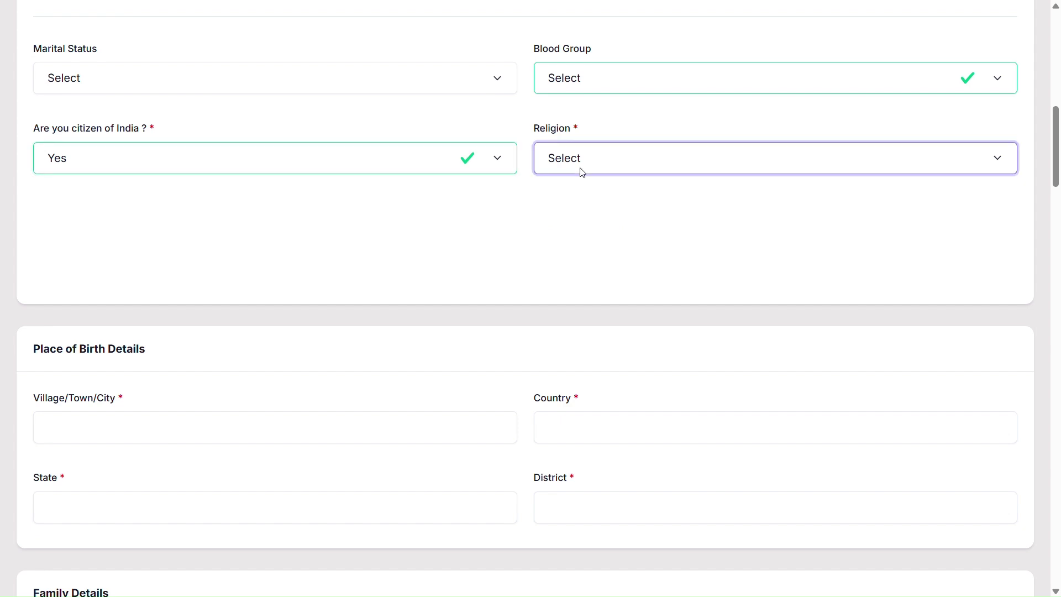
{"action": "left_click", "coordinate": [591, 213]}
- Enter INDIA as the country in the place of birth details
{"action": "scroll", "coordinate": [509, 247], "scroll_direction": "down", "scroll_amount": 3}
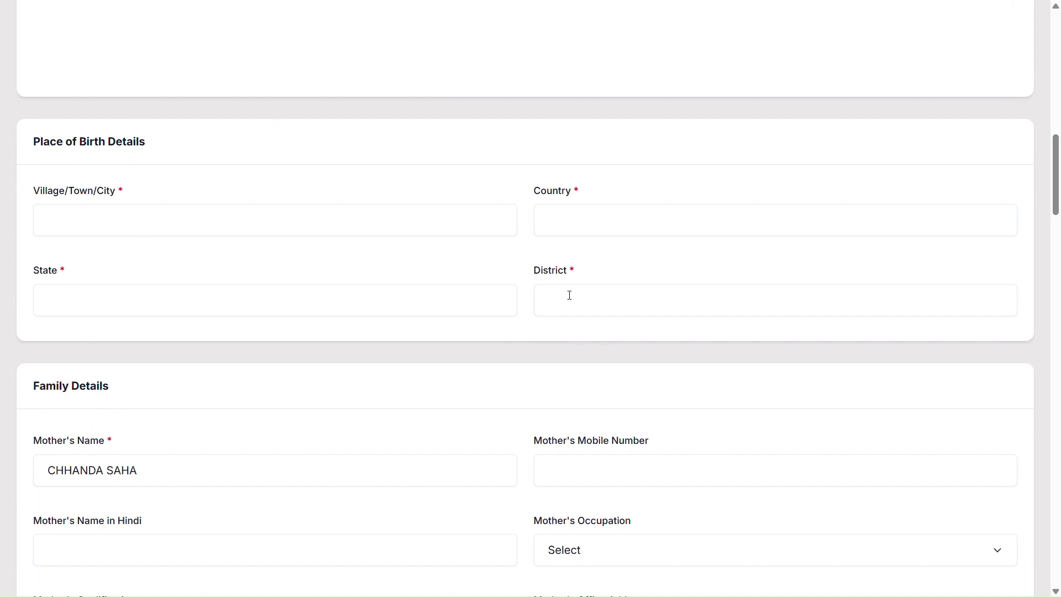
{"action": "scroll", "coordinate": [95, 224], "scroll_direction": "down", "scroll_amount": 1}
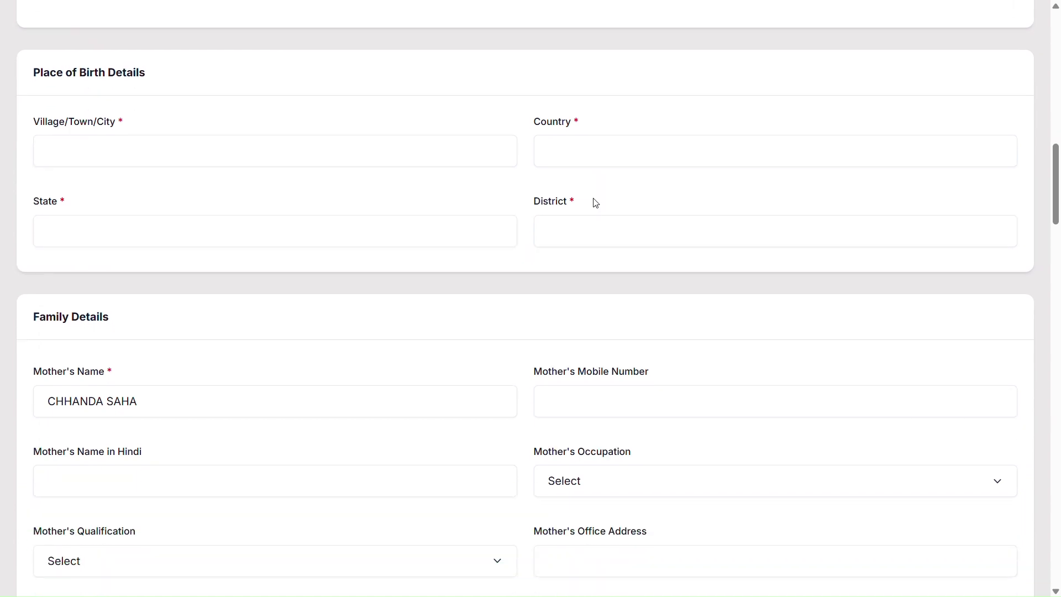
{"action": "left_click", "coordinate": [584, 145]}
{"action": "left_click", "coordinate": [628, 185]}
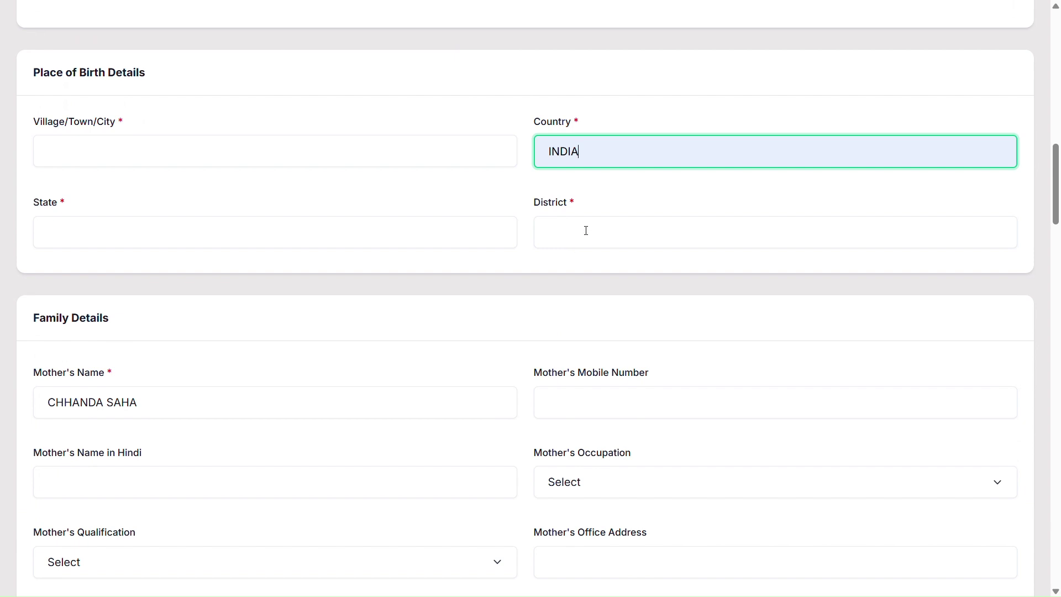
- Examine the family details fields for the mother, including mobile number, occupation, designation and salary, and continue to the father's fields
{"action": "scroll", "coordinate": [228, 248], "scroll_direction": "down", "scroll_amount": 2}
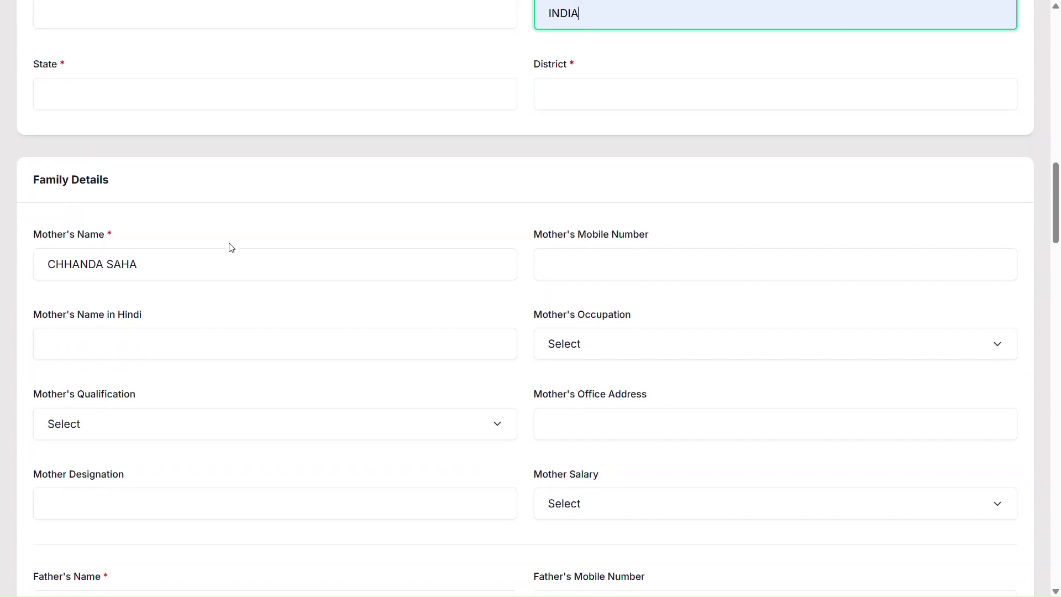
{"action": "scroll", "coordinate": [334, 237], "scroll_direction": "down", "scroll_amount": 2}
{"action": "left_click_drag", "start_coordinate": [34, 52], "coordinate": [151, 49]}
{"action": "left_click", "coordinate": [95, 90]}
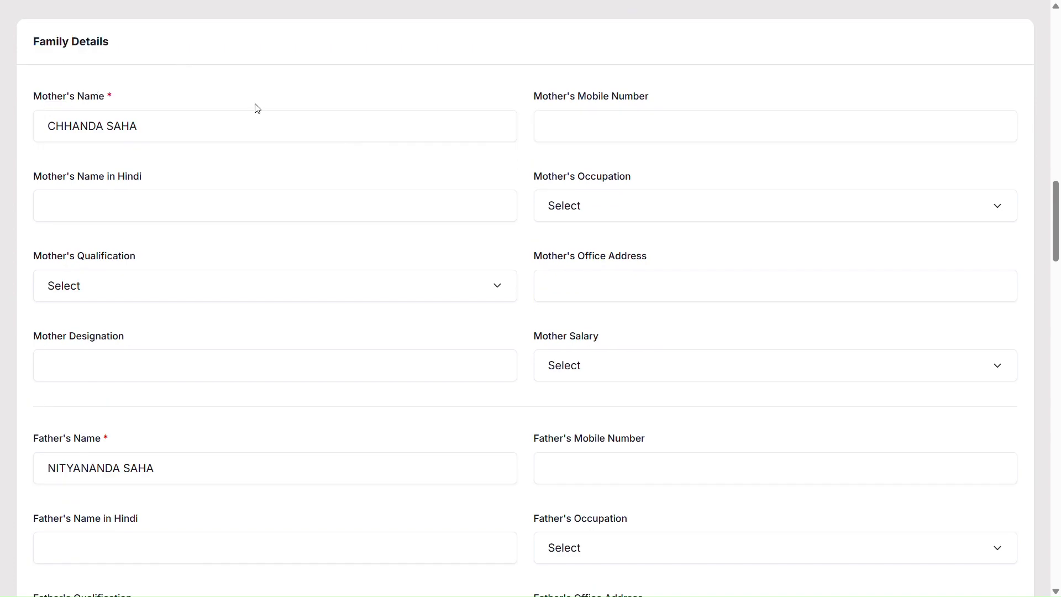
{"action": "left_click_drag", "start_coordinate": [532, 96], "coordinate": [648, 96]}
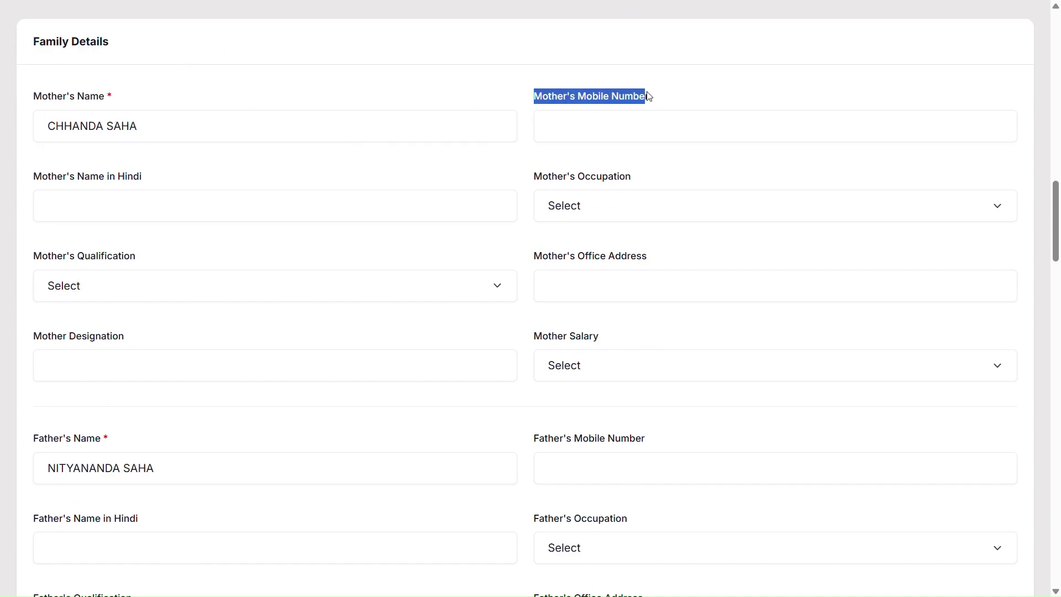
{"action": "left_click", "coordinate": [45, 177]}
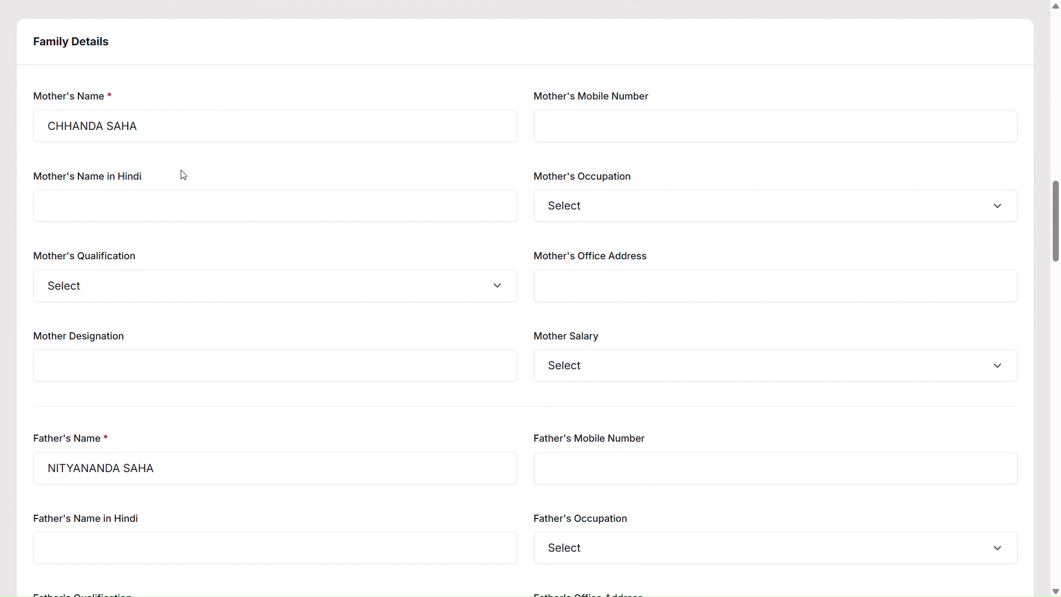
{"action": "left_click_drag", "start_coordinate": [527, 186], "coordinate": [634, 175]}
{"action": "left_click", "coordinate": [658, 177]}
{"action": "scroll", "coordinate": [657, 177], "scroll_direction": "down", "scroll_amount": 1}
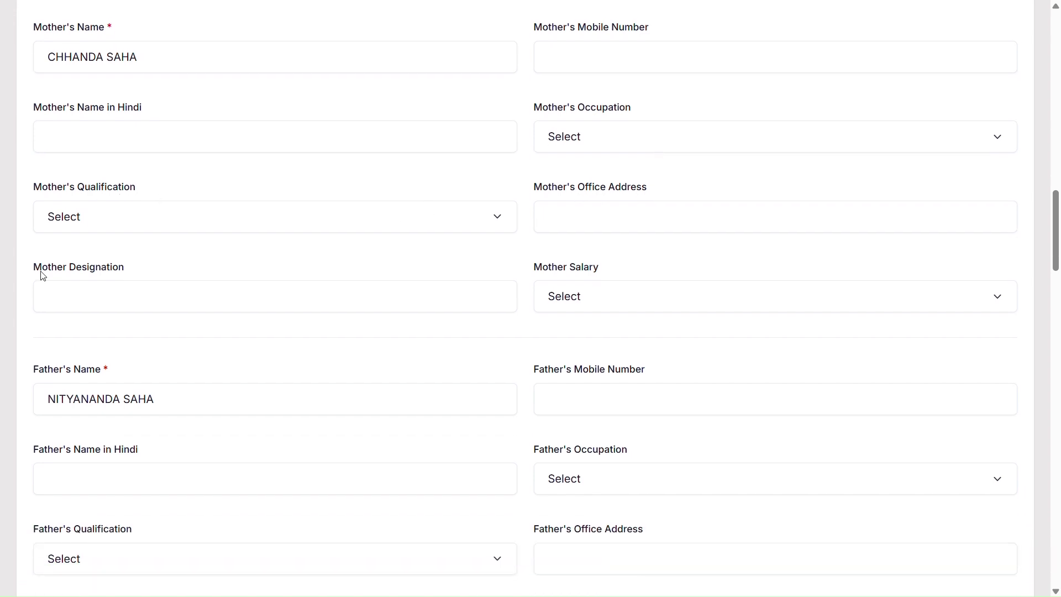
{"action": "left_click_drag", "start_coordinate": [41, 271], "coordinate": [150, 281]}
{"action": "left_click_drag", "start_coordinate": [532, 267], "coordinate": [626, 272]}
{"action": "left_click", "coordinate": [628, 264]}
{"action": "scroll", "coordinate": [631, 262], "scroll_direction": "down", "scroll_amount": 5}
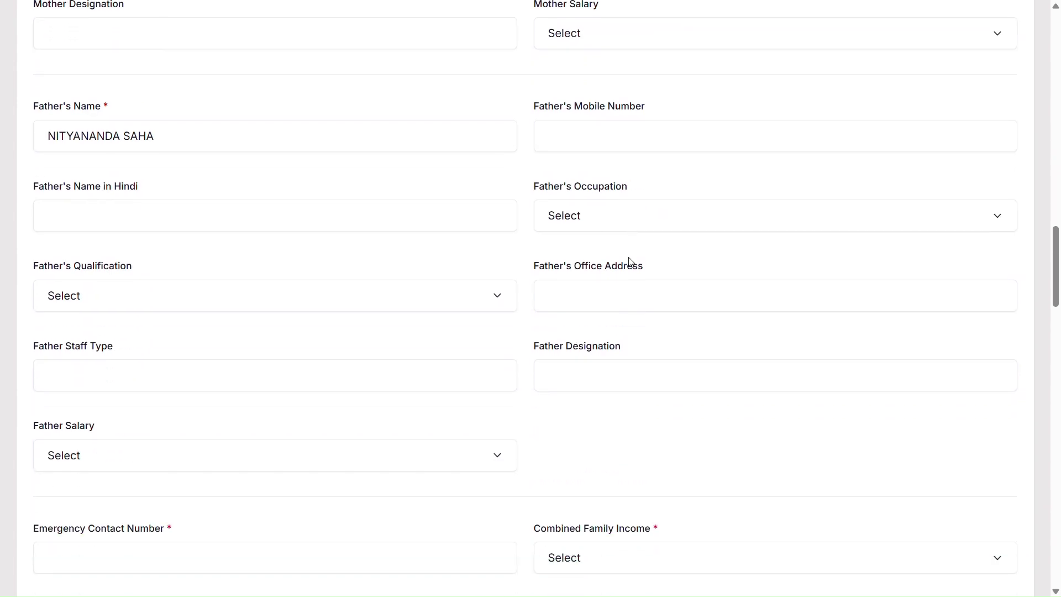
- Examine the father's details fields, from name and occupation to designation and salary, and the emergency contact number field
{"action": "left_click_drag", "start_coordinate": [36, 99], "coordinate": [194, 98]}
{"action": "left_click", "coordinate": [198, 97]}
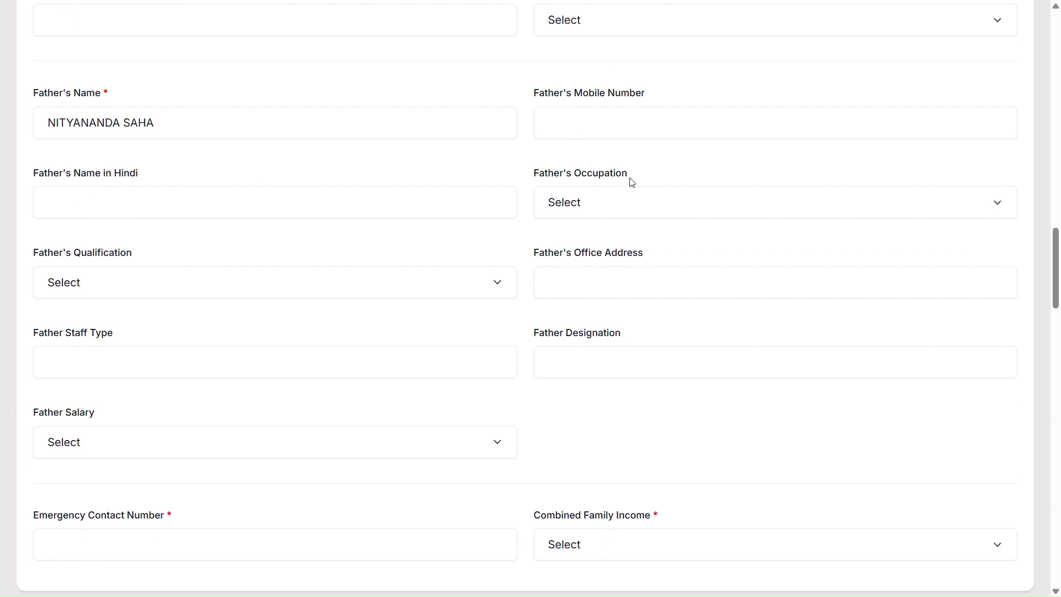
{"action": "scroll", "coordinate": [534, 267], "scroll_direction": "down", "scroll_amount": 1}
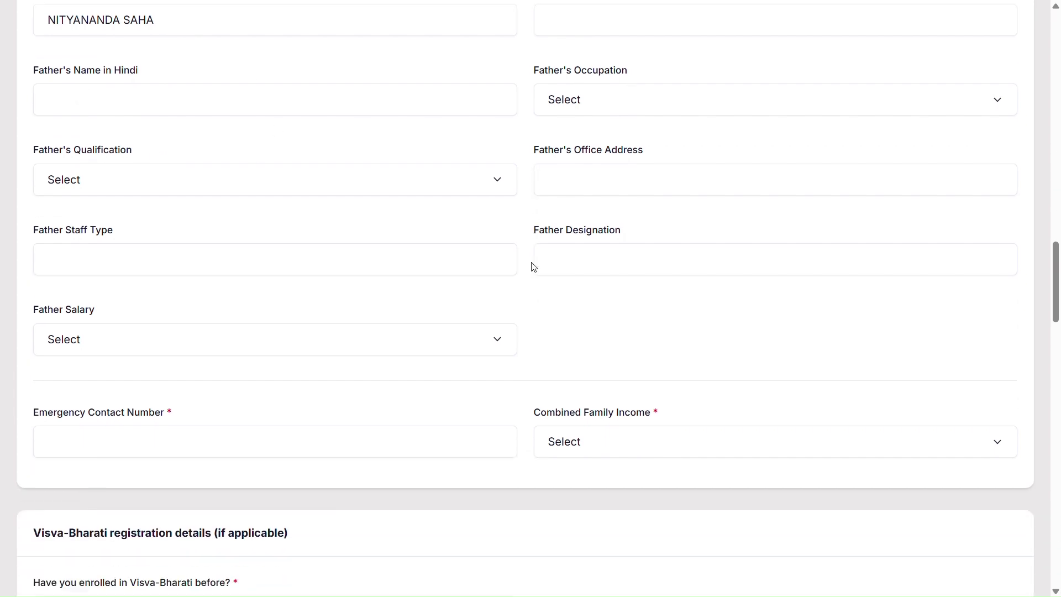
{"action": "scroll", "coordinate": [534, 268], "scroll_direction": "down", "scroll_amount": 1}
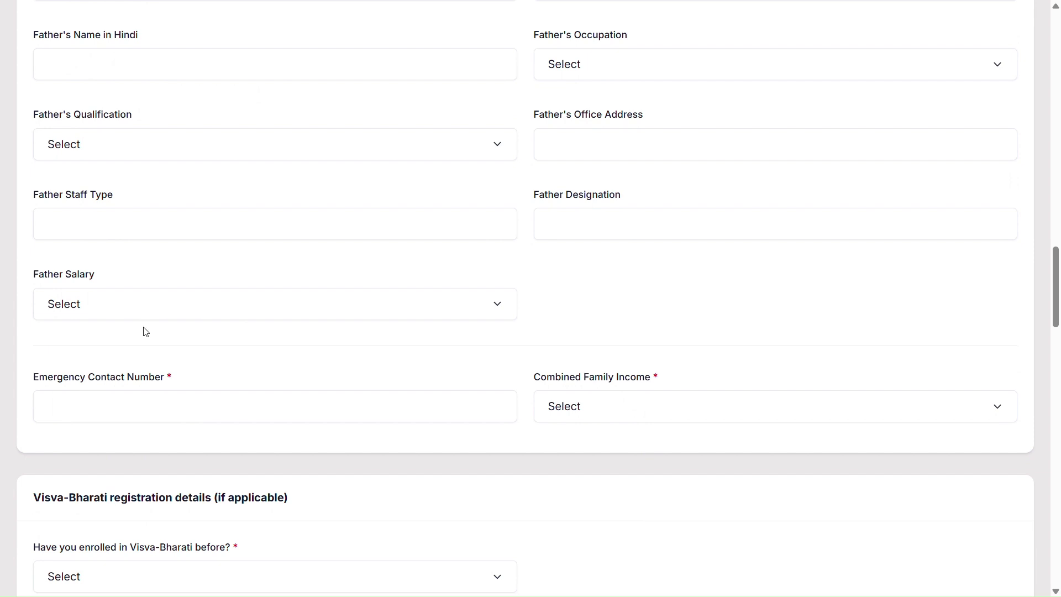
{"action": "scroll", "coordinate": [146, 332], "scroll_direction": "up", "scroll_amount": 1}
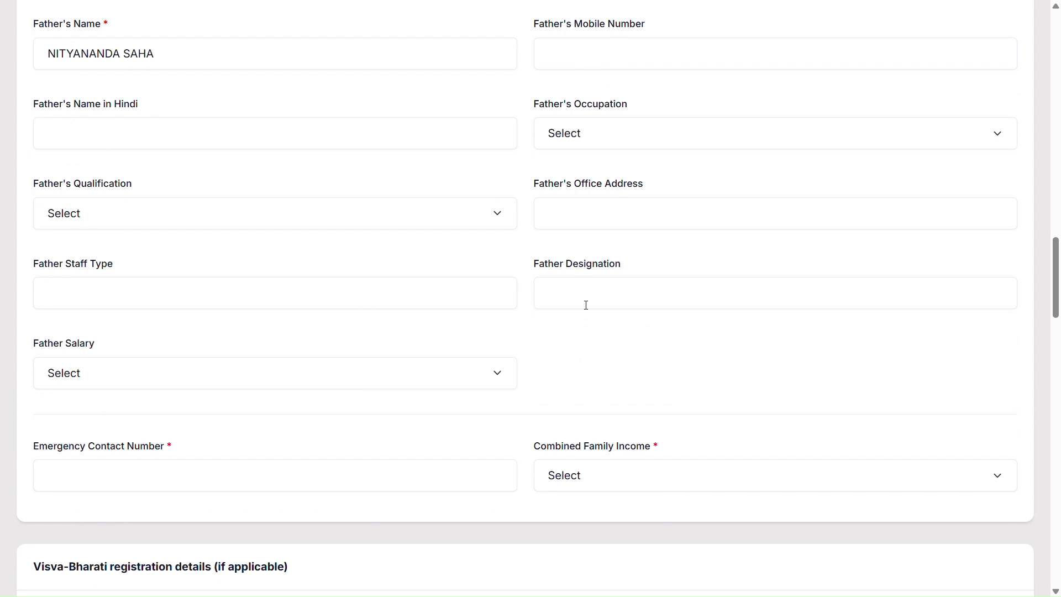
{"action": "scroll", "coordinate": [580, 304], "scroll_direction": "down", "scroll_amount": 4}
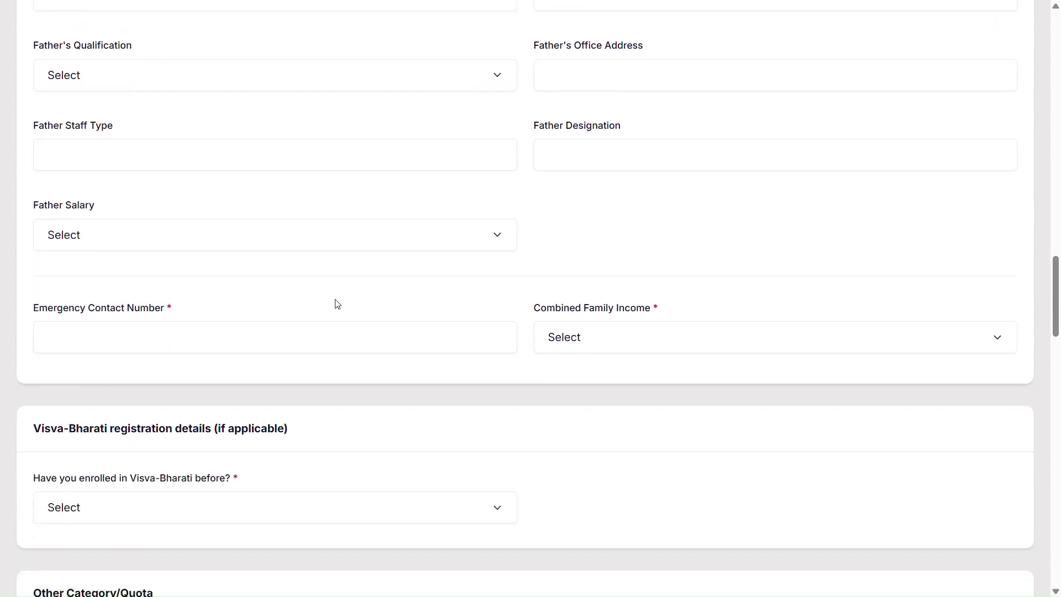
{"action": "left_click_drag", "start_coordinate": [31, 240], "coordinate": [194, 234]}
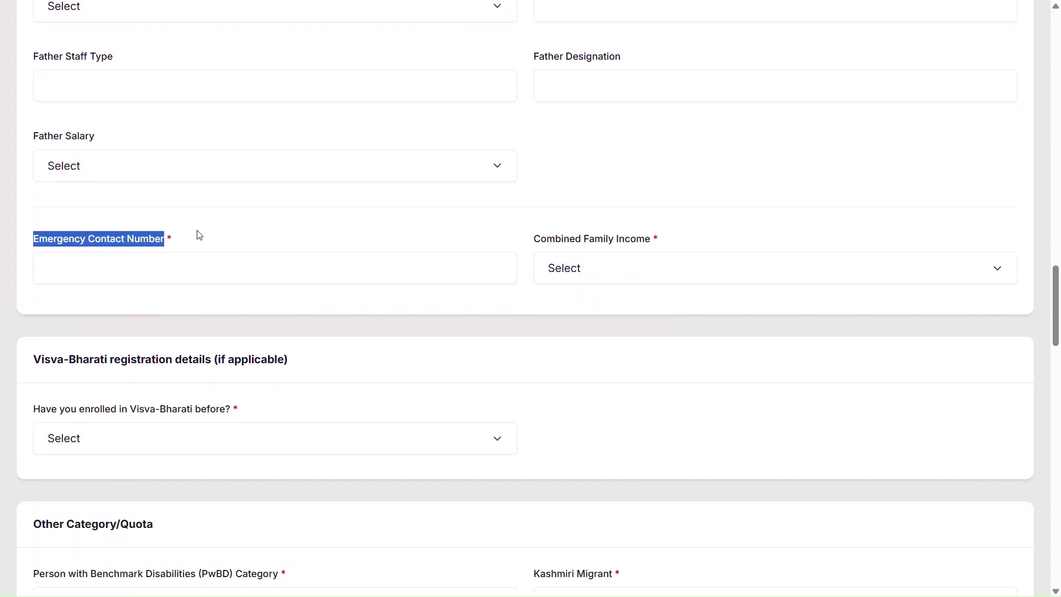
{"action": "left_click", "coordinate": [197, 235]}
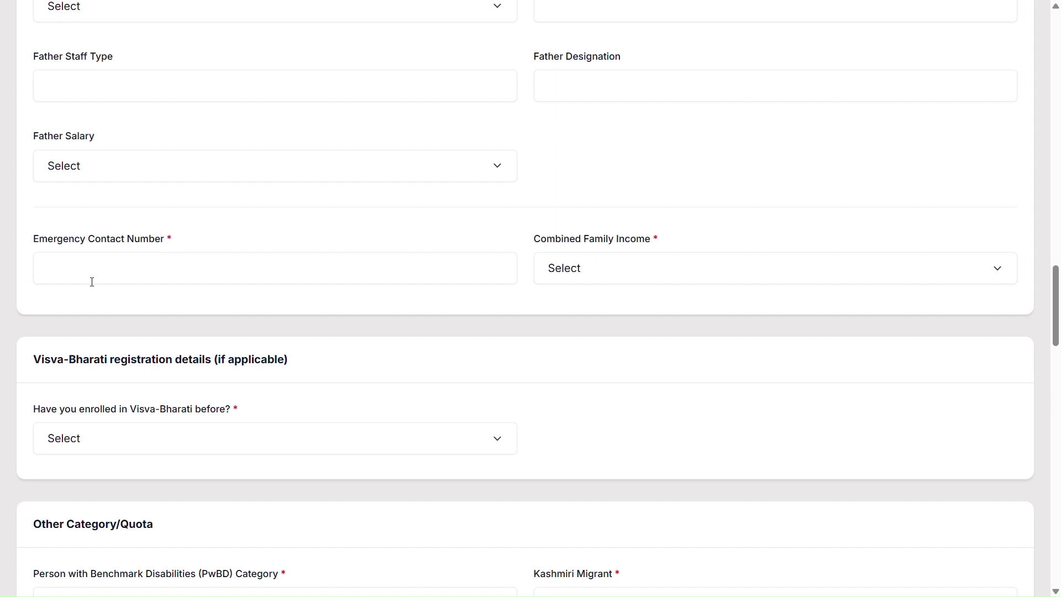
- Choose the combined family income bracket
{"action": "left_click_drag", "start_coordinate": [535, 239], "coordinate": [657, 231]}
{"action": "left_click", "coordinate": [672, 230]}
{"action": "left_click", "coordinate": [654, 273]}
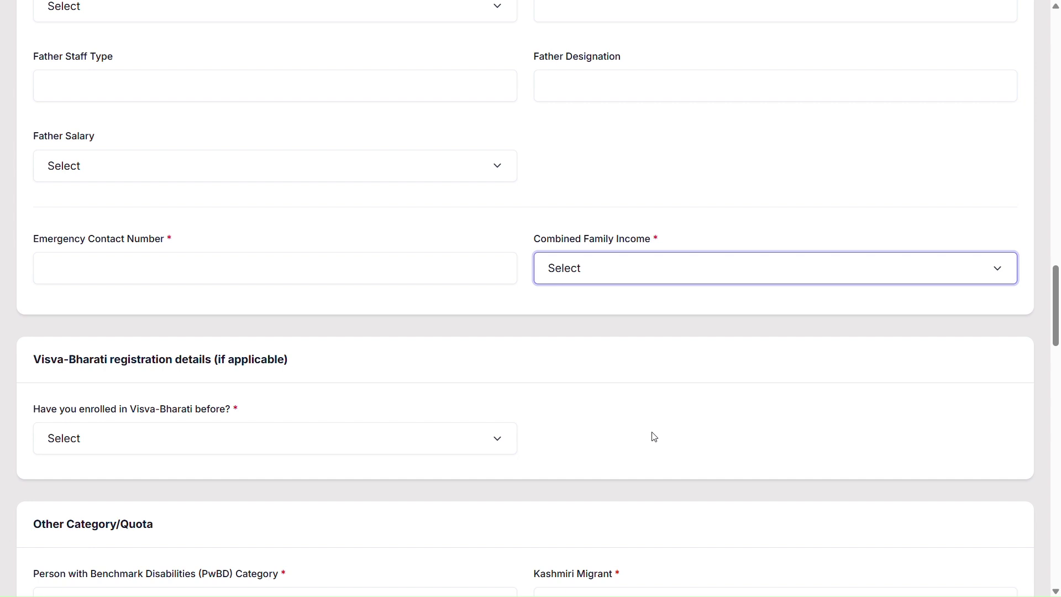
- Set the answer about previous enrolment in Visva-Bharati to No
{"action": "scroll", "coordinate": [647, 381], "scroll_direction": "down", "scroll_amount": 5}
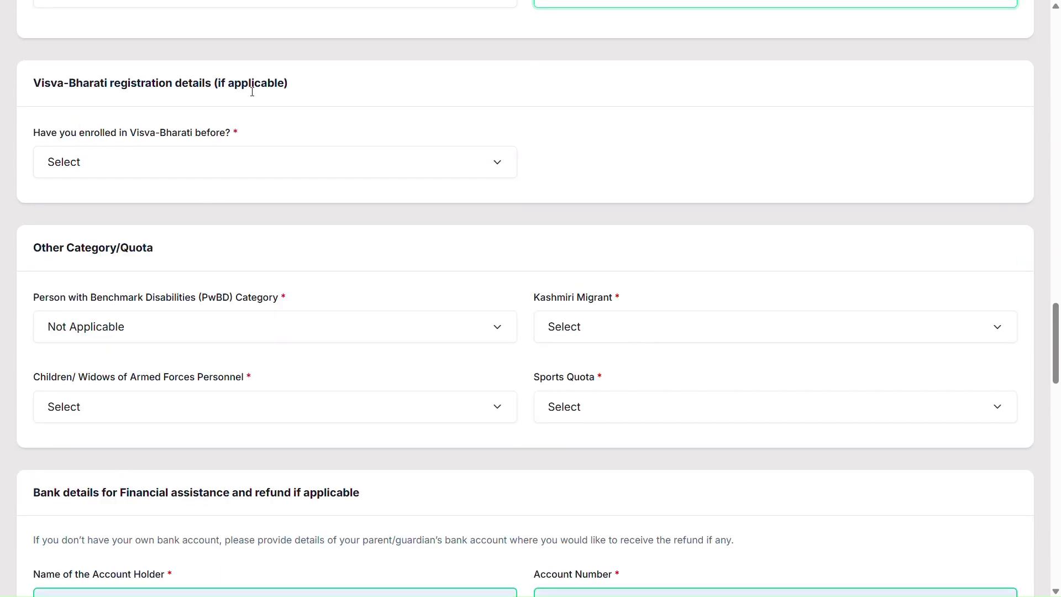
{"action": "left_click", "coordinate": [257, 165]}
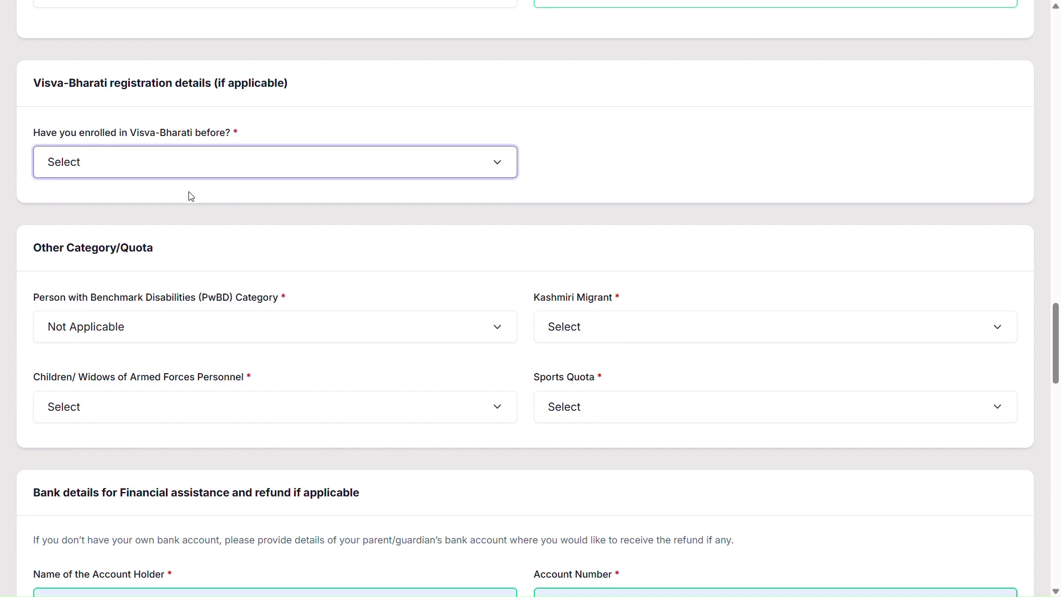
{"action": "left_click", "coordinate": [110, 213]}
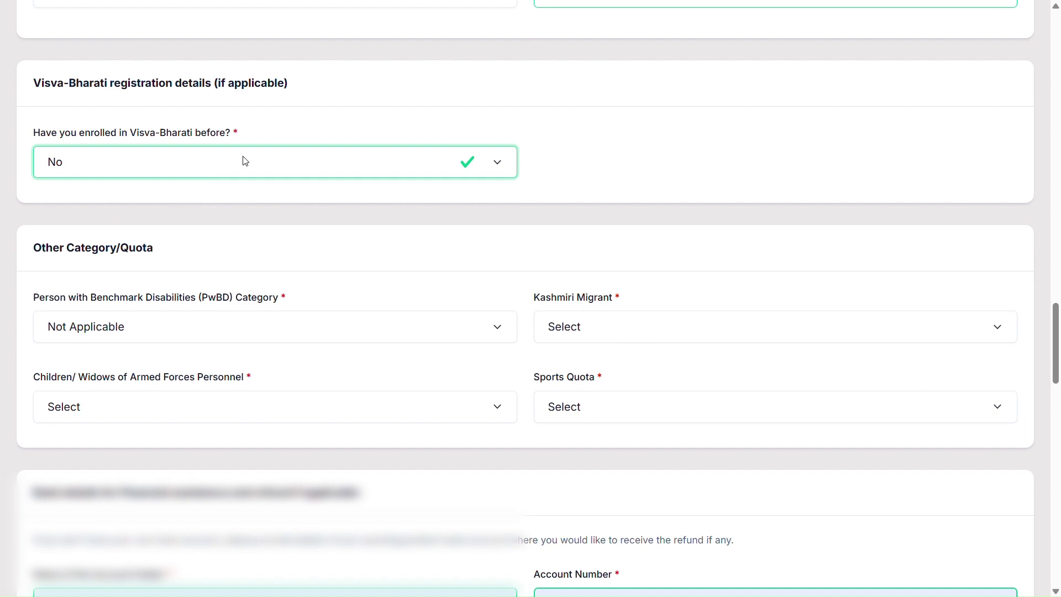
- Set both the benchmark disabilities (PwBD) category and the Kashmiri Migrant status to Not Applicable
{"action": "scroll", "coordinate": [209, 173], "scroll_direction": "down", "scroll_amount": 1}
{"action": "scroll", "coordinate": [182, 194], "scroll_direction": "down", "scroll_amount": 2}
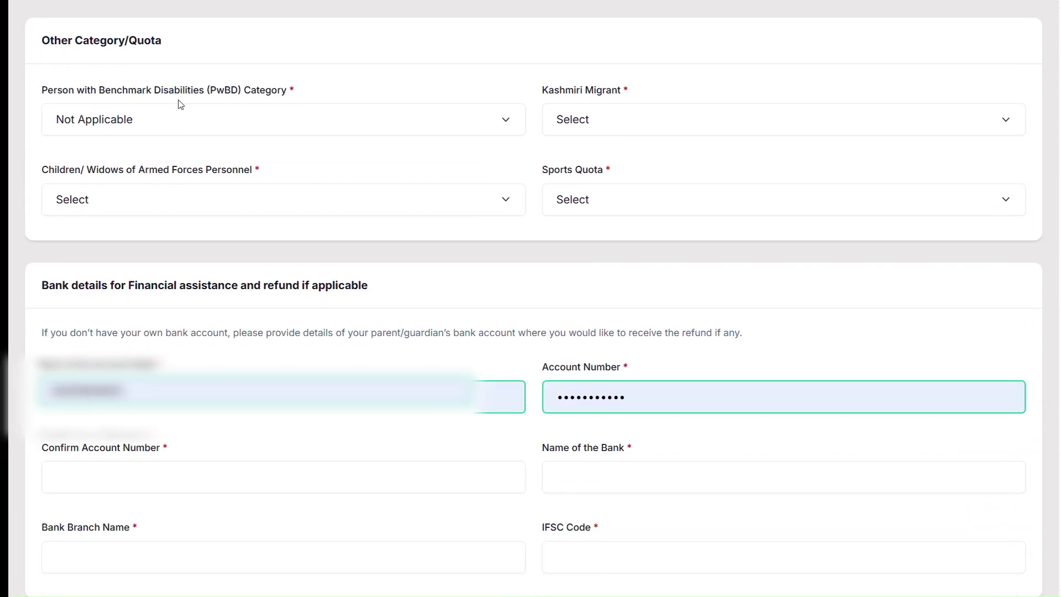
{"action": "left_click", "coordinate": [171, 113]}
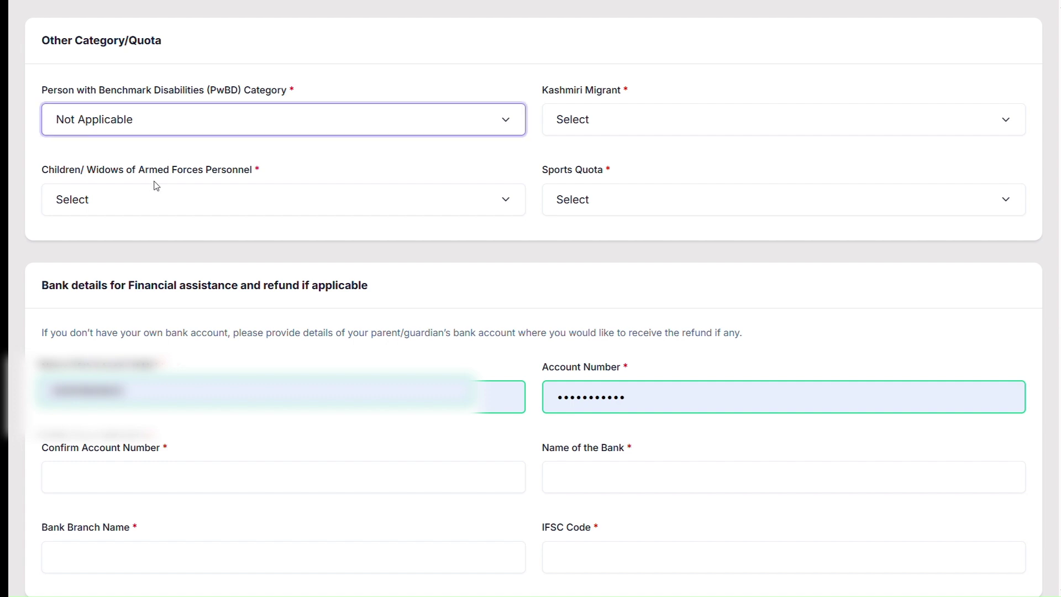
{"action": "left_click", "coordinate": [570, 134]}
{"action": "left_click", "coordinate": [576, 149]}
{"action": "left_click", "coordinate": [579, 128]}
{"action": "left_click", "coordinate": [588, 166]}
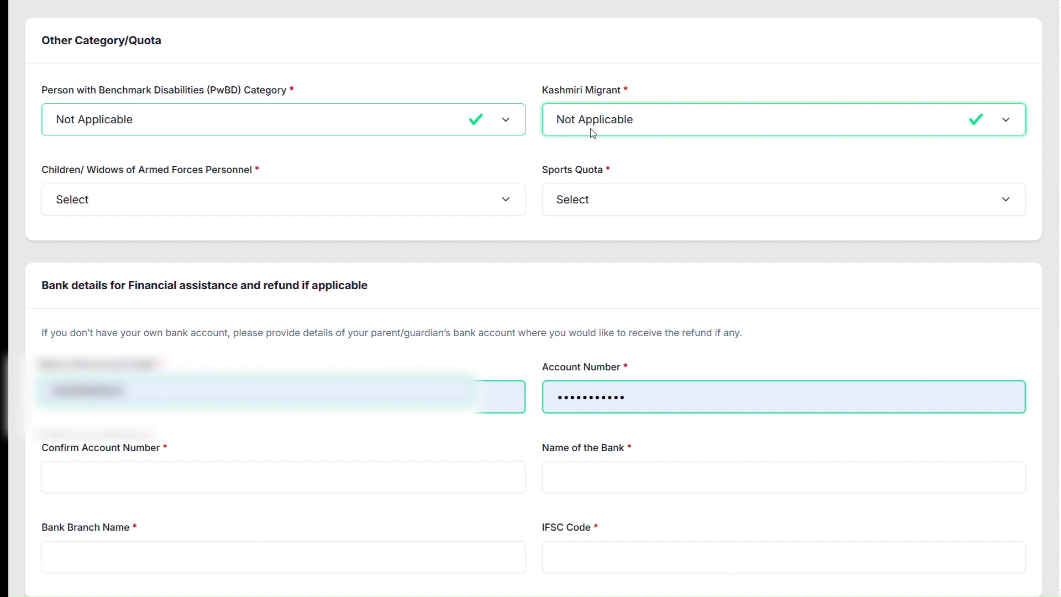
- Set the children/widows of armed forces personnel field to Not Applicable and the sports quota to No
{"action": "left_click", "coordinate": [118, 206]}
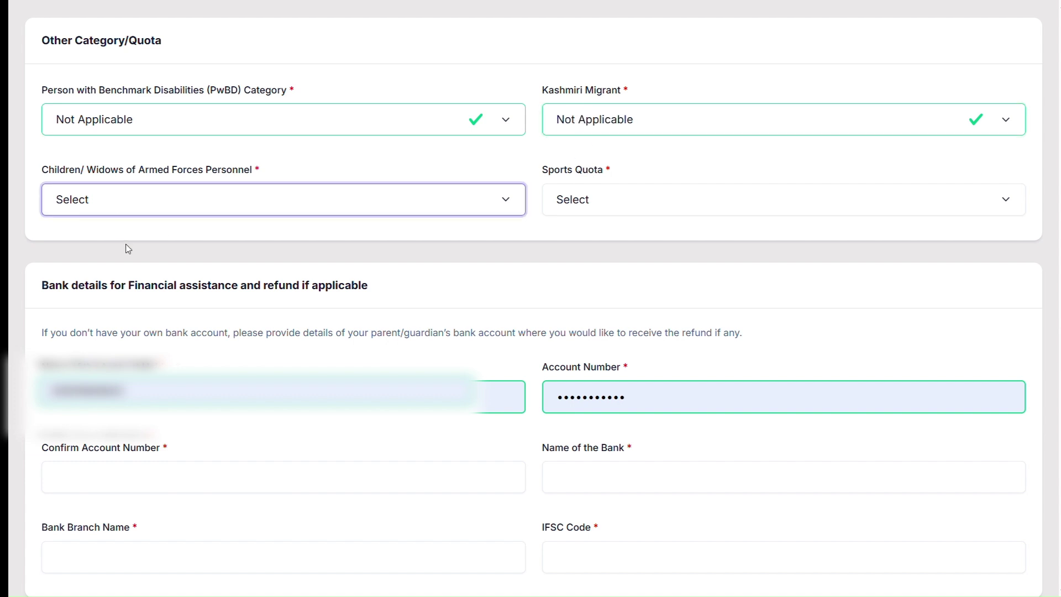
{"action": "left_click", "coordinate": [126, 245]}
{"action": "left_click", "coordinate": [561, 213]}
{"action": "left_click", "coordinate": [575, 265]}
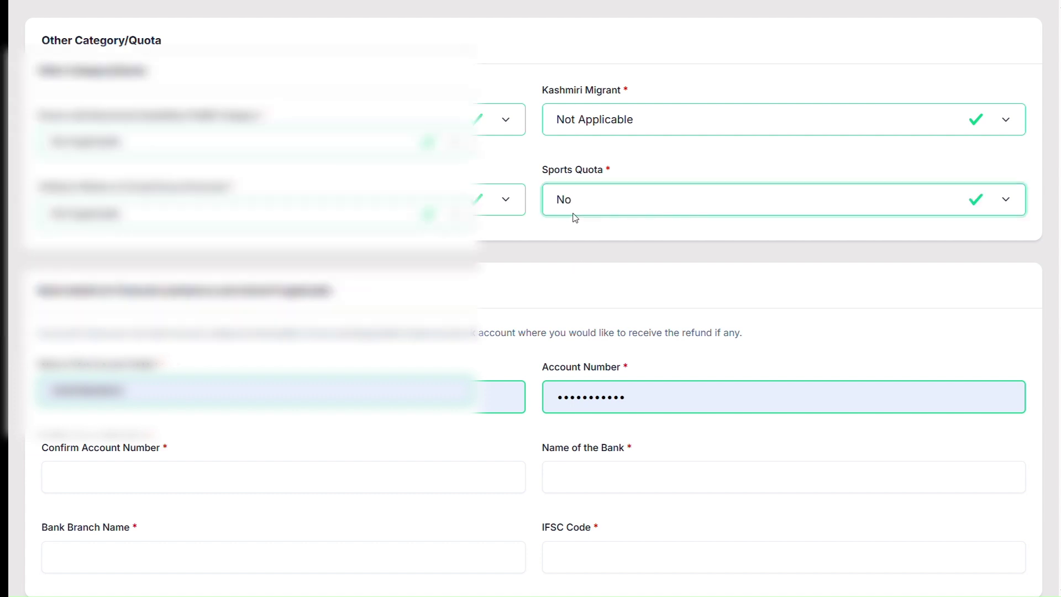
- Examine the bank details fields, from the account holder's name and account number to the branch name and IFSC code
{"action": "scroll", "coordinate": [575, 217], "scroll_direction": "down", "scroll_amount": 4}
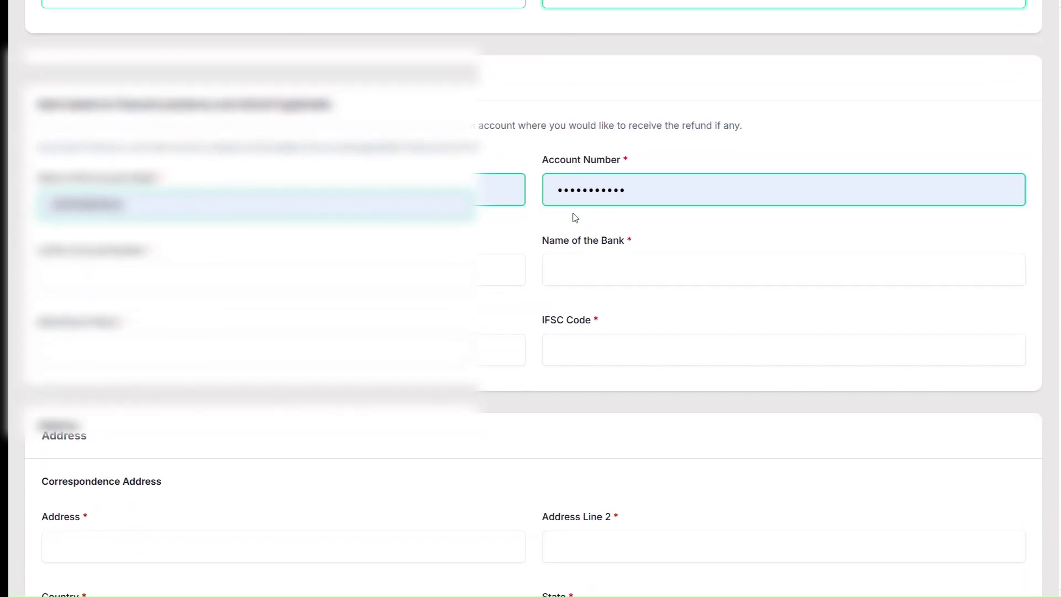
{"action": "scroll", "coordinate": [392, 84], "scroll_direction": "down", "scroll_amount": 1}
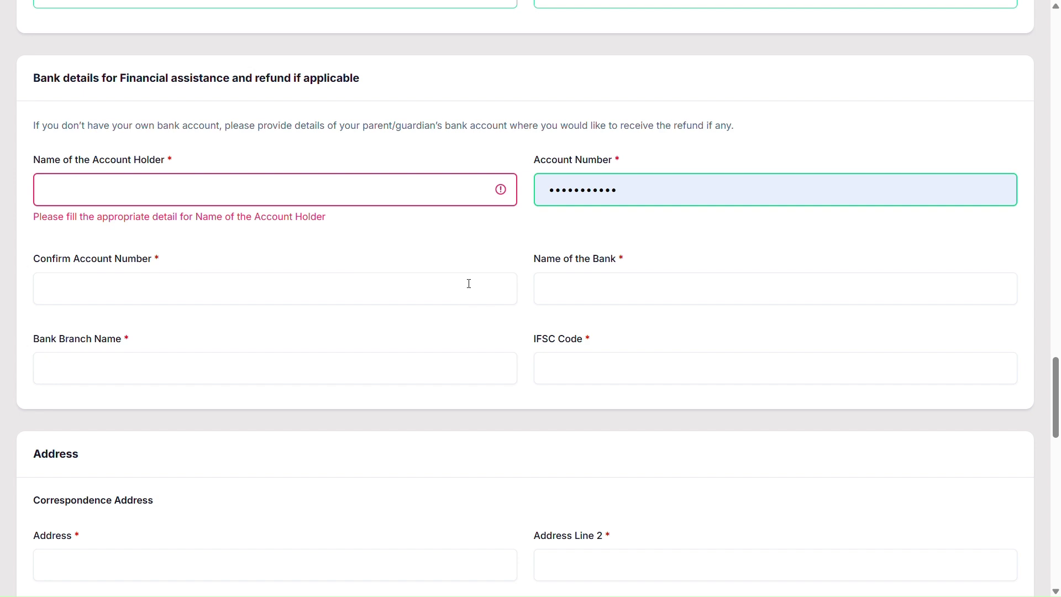
{"action": "scroll", "coordinate": [253, 263], "scroll_direction": "down", "scroll_amount": 1}
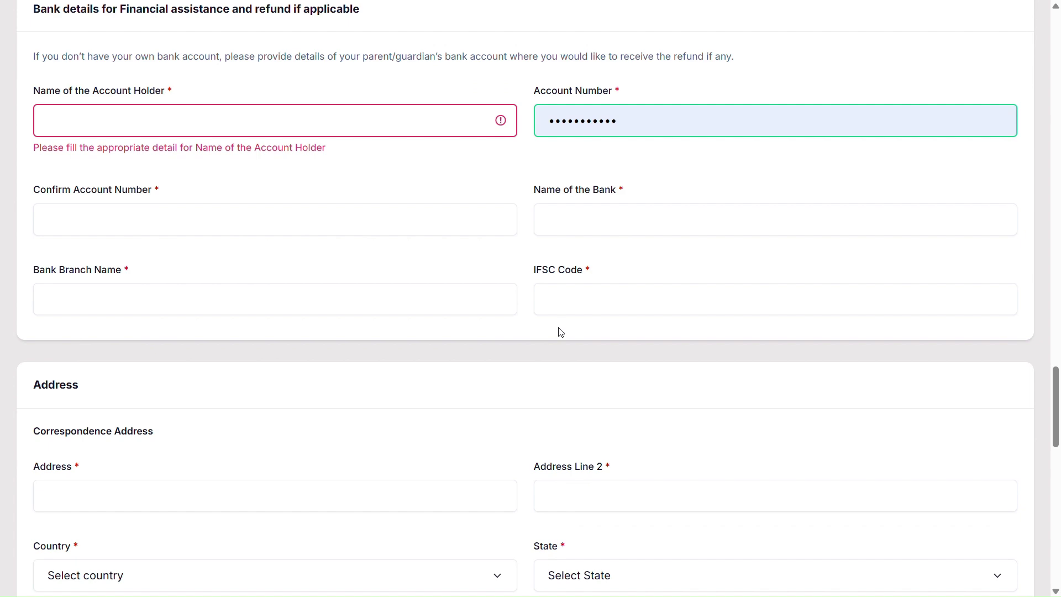
- Examine the correspondence and permanent address fields, the option to reuse the correspondence address, and the control for saving the details
{"action": "scroll", "coordinate": [560, 329], "scroll_direction": "down", "scroll_amount": 4}
{"action": "scroll", "coordinate": [559, 328], "scroll_direction": "down", "scroll_amount": 1}
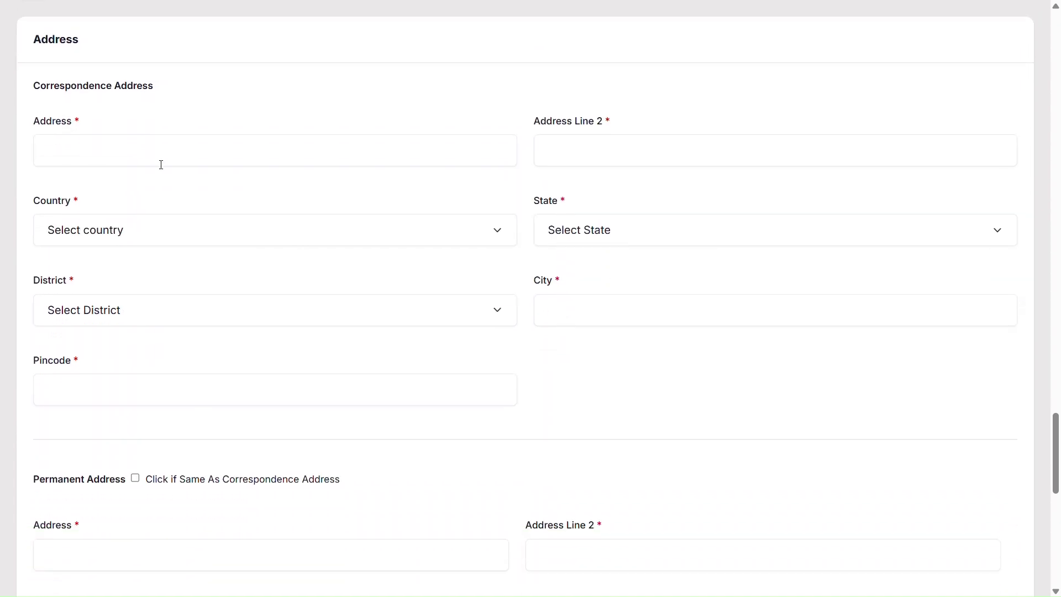
{"action": "left_click_drag", "start_coordinate": [36, 44], "coordinate": [109, 49]}
{"action": "left_click", "coordinate": [147, 75]}
{"action": "scroll", "coordinate": [334, 332], "scroll_direction": "down", "scroll_amount": 4}
{"action": "scroll", "coordinate": [344, 320], "scroll_direction": "up", "scroll_amount": 4}
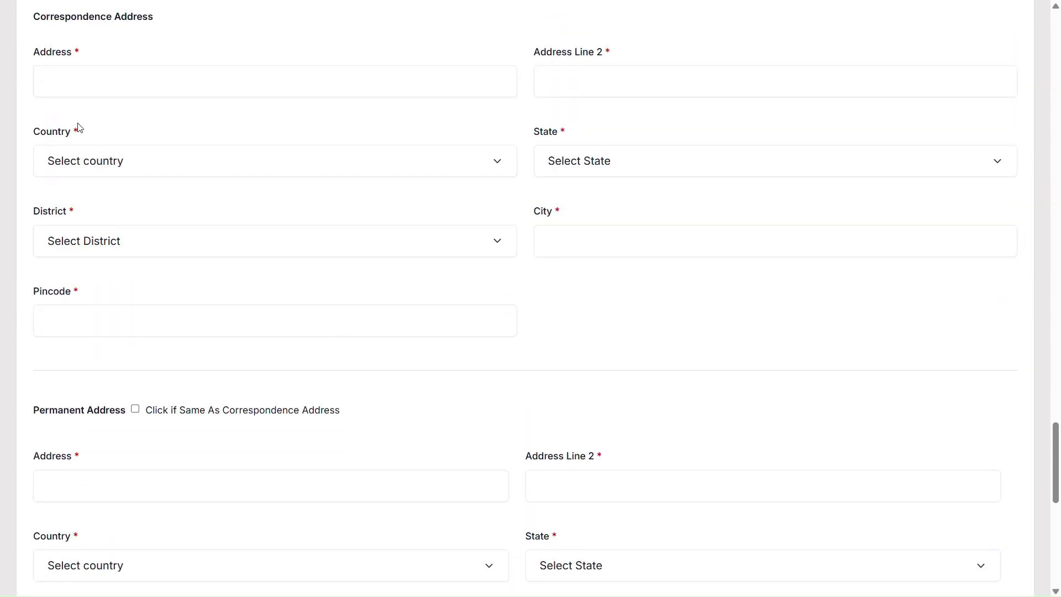
{"action": "left_click_drag", "start_coordinate": [16, 85], "coordinate": [133, 119]}
{"action": "left_click", "coordinate": [180, 100]}
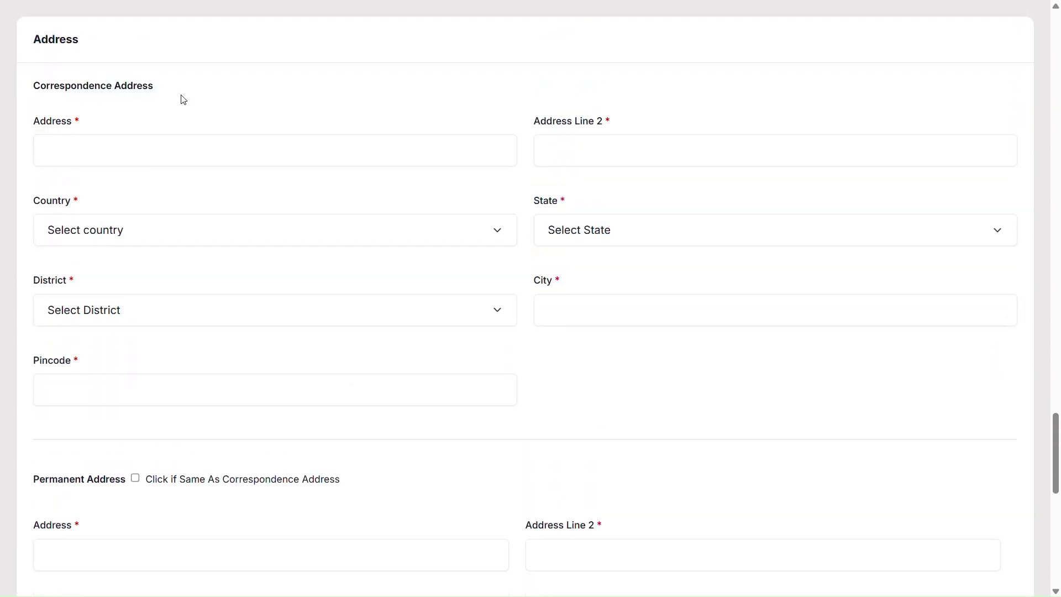
{"action": "scroll", "coordinate": [196, 156], "scroll_direction": "down", "scroll_amount": 4}
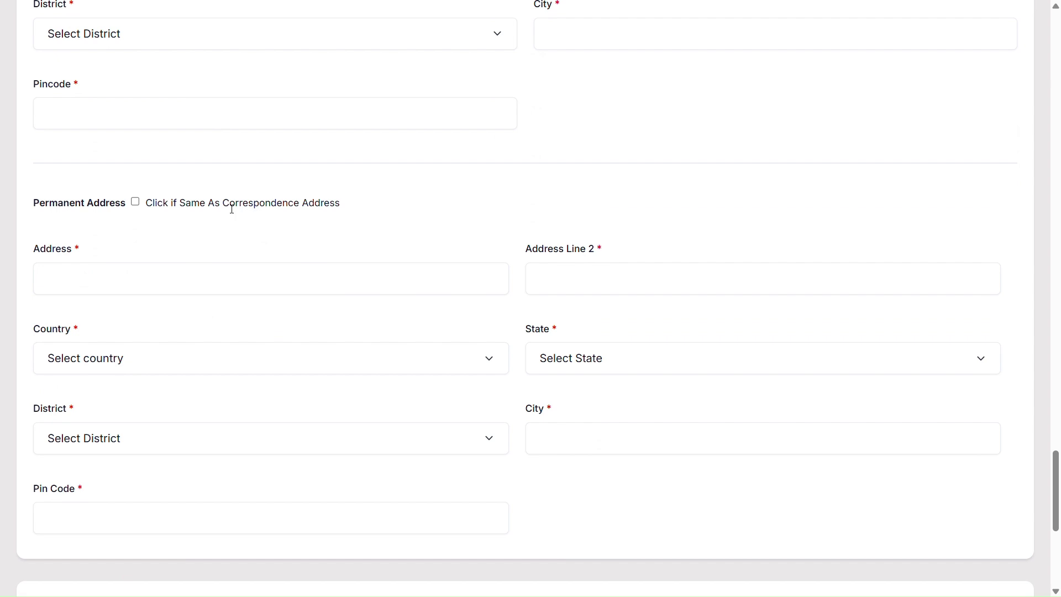
{"action": "scroll", "coordinate": [232, 208], "scroll_direction": "down", "scroll_amount": 2}
{"action": "scroll", "coordinate": [216, 232], "scroll_direction": "up", "scroll_amount": 3}
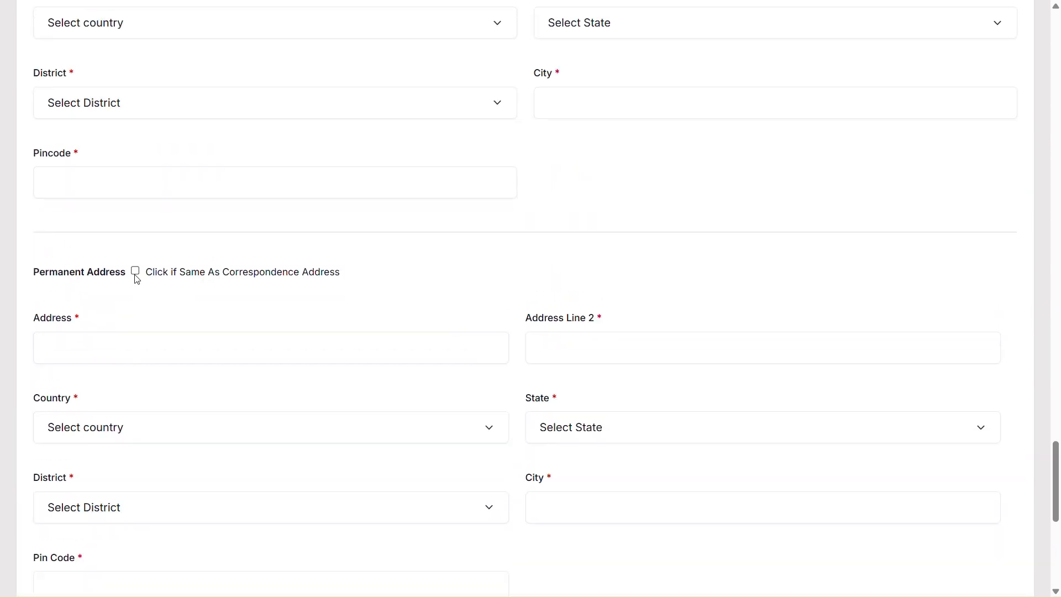
{"action": "scroll", "coordinate": [222, 260], "scroll_direction": "down", "scroll_amount": 4}
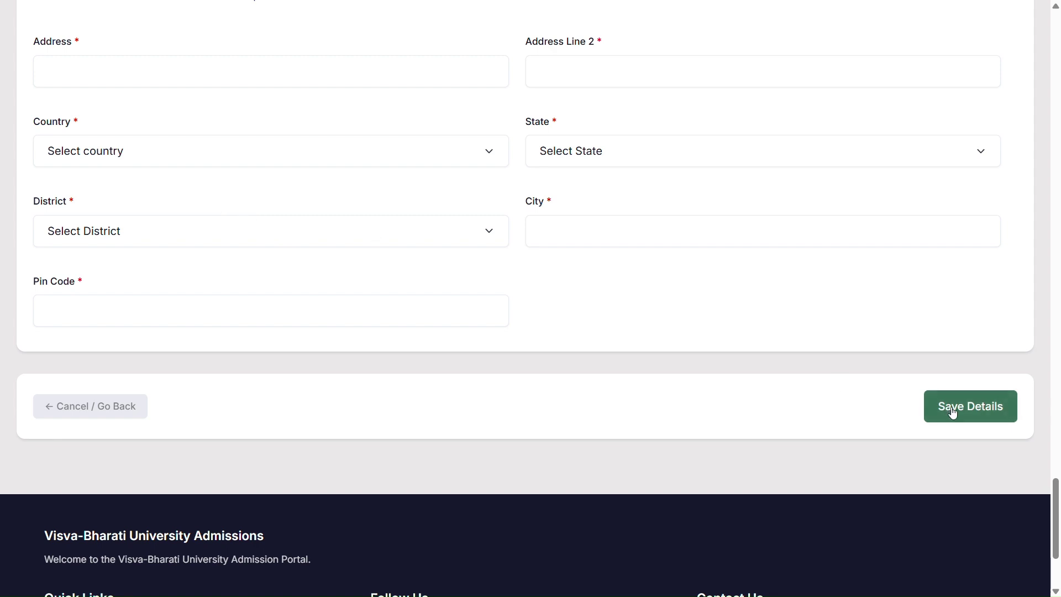
{"action": "scroll", "coordinate": [813, 398], "scroll_direction": "up", "scroll_amount": 5}
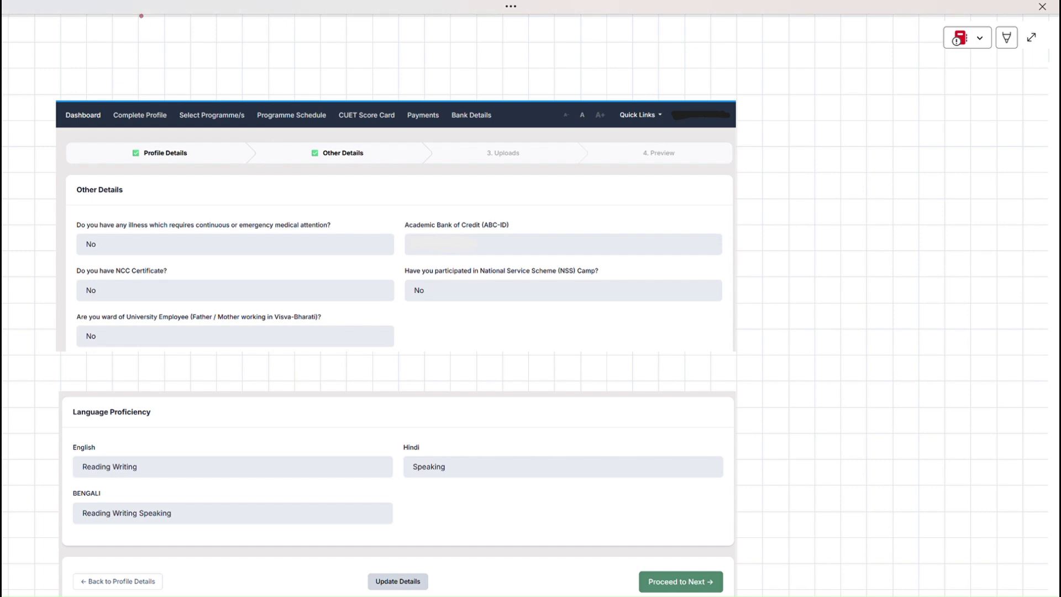
- On the note canvas, mark in red ink the Other Details stage, the illness question with its No answer, and the ABC-ID field
{"action": "mouse_move", "coordinate": [316, 167]}
{"action": "left_mouse_down"}
{"action": "mouse_move", "coordinate": [349, 166]}
{"action": "mouse_move", "coordinate": [314, 137]}
{"action": "mouse_move", "coordinate": [332, 168]}
{"action": "left_mouse_up"}
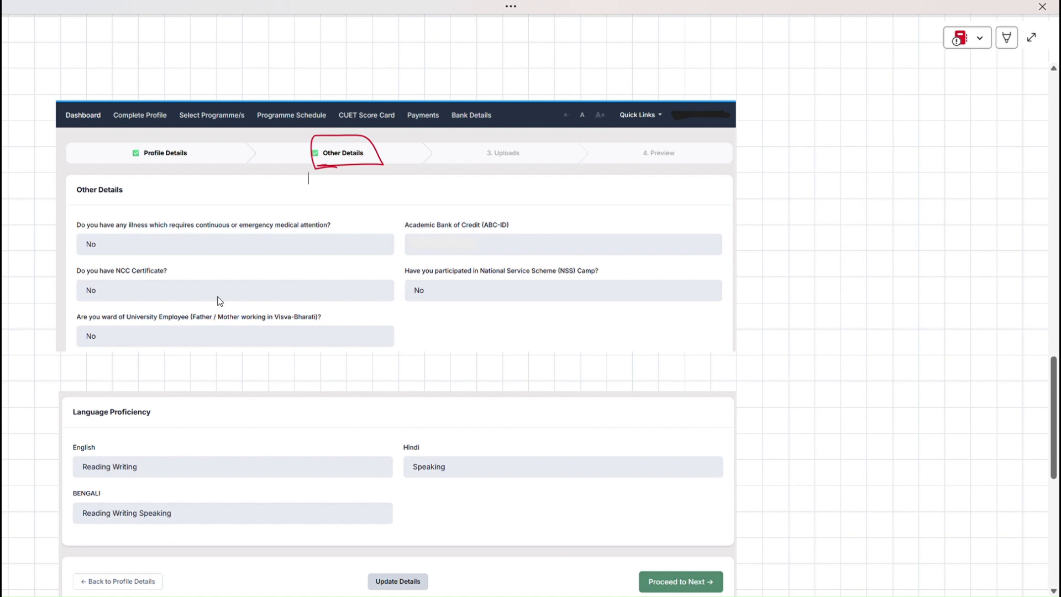
{"action": "left_click_drag", "start_coordinate": [133, 234], "coordinate": [167, 233]}
{"action": "mouse_move", "coordinate": [262, 235]}
{"action": "left_mouse_down"}
{"action": "mouse_move", "coordinate": [302, 234]}
{"action": "mouse_move", "coordinate": [271, 237]}
{"action": "left_mouse_up"}
{"action": "mouse_move", "coordinate": [101, 236]}
{"action": "left_mouse_down"}
{"action": "mouse_move", "coordinate": [78, 249]}
{"action": "mouse_move", "coordinate": [105, 238]}
{"action": "left_mouse_up"}
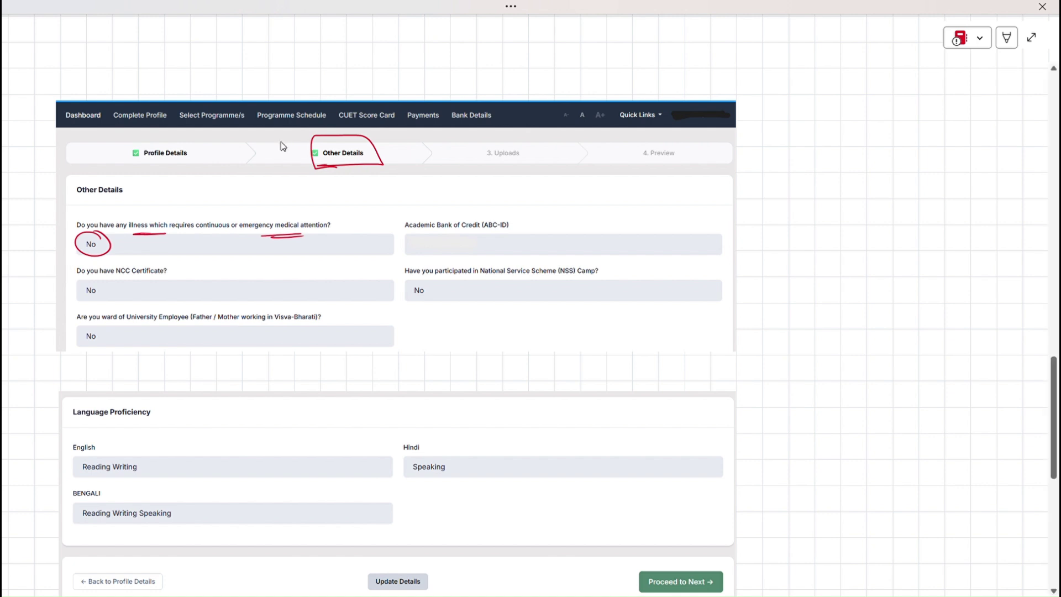
{"action": "mouse_move", "coordinate": [388, 215]}
{"action": "left_mouse_down"}
{"action": "mouse_move", "coordinate": [432, 208]}
{"action": "mouse_move", "coordinate": [433, 240]}
{"action": "mouse_move", "coordinate": [442, 236]}
{"action": "left_mouse_up"}
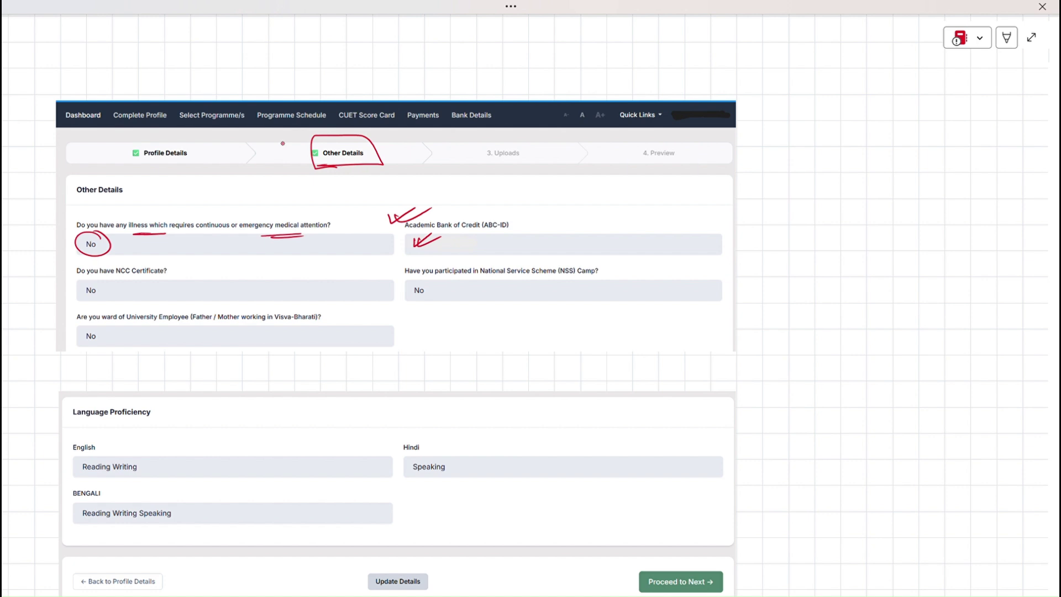
- Underline the NCC, NSS and University Employee questions in red, circle their No answers, and add a tick beneath the section
{"action": "mouse_move", "coordinate": [118, 277]}
{"action": "left_mouse_down"}
{"action": "mouse_move", "coordinate": [157, 280]}
{"action": "mouse_move", "coordinate": [91, 303]}
{"action": "mouse_move", "coordinate": [100, 279]}
{"action": "left_mouse_up"}
{"action": "left_click_drag", "start_coordinate": [514, 277], "coordinate": [557, 275]}
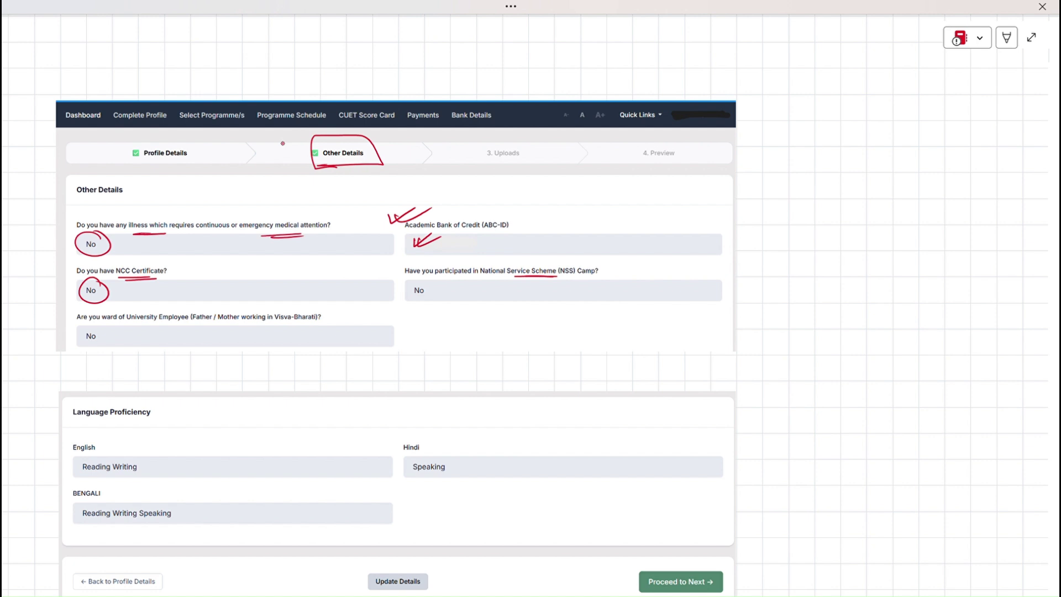
{"action": "left_click_drag", "start_coordinate": [431, 278], "coordinate": [440, 290]}
{"action": "left_click_drag", "start_coordinate": [136, 326], "coordinate": [188, 325]}
{"action": "mouse_move", "coordinate": [99, 325]}
{"action": "left_mouse_down"}
{"action": "mouse_move", "coordinate": [78, 345]}
{"action": "mouse_move", "coordinate": [111, 326]}
{"action": "left_mouse_up"}
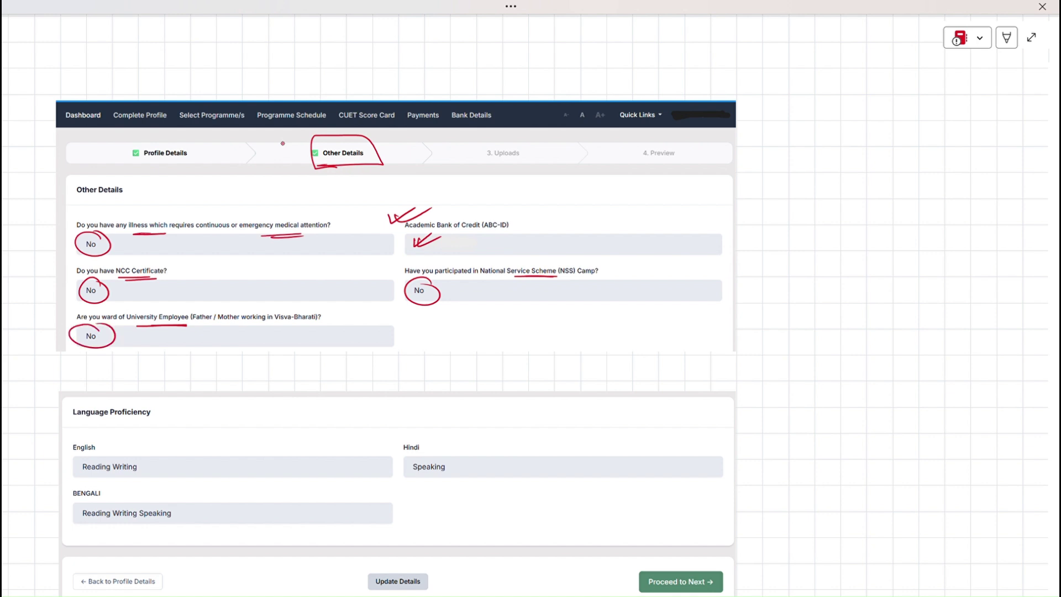
{"action": "left_click_drag", "start_coordinate": [437, 347], "coordinate": [477, 332]}
- Tick the Language Proficiency heading, box English with handwritten R, W and S marks beside it, and underline Reading Writing
{"action": "scroll", "coordinate": [260, 251], "scroll_direction": "down", "scroll_amount": 3}
{"action": "left_click_drag", "start_coordinate": [56, 231], "coordinate": [91, 212]}
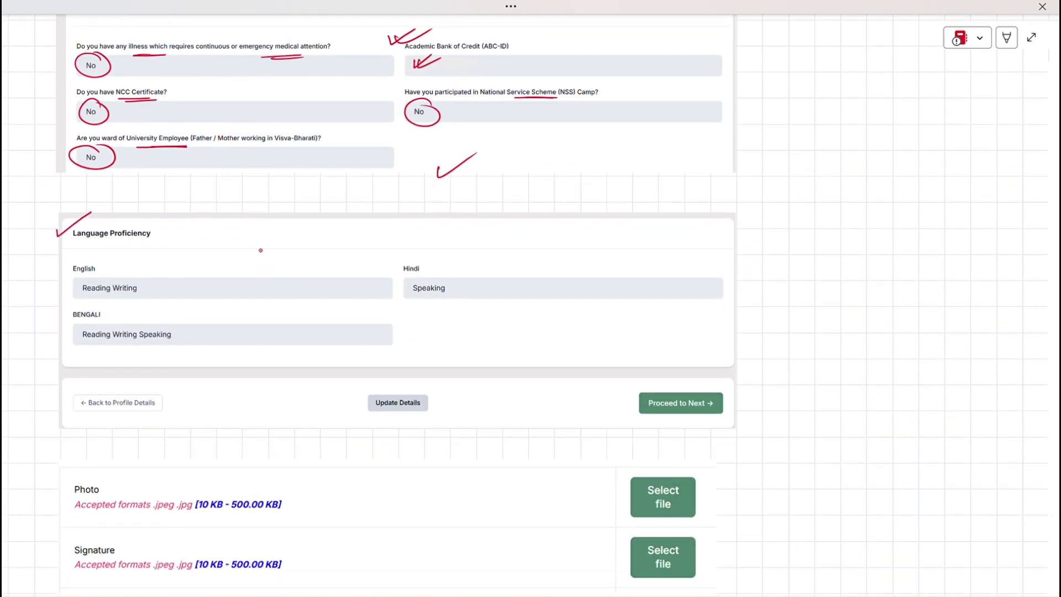
{"action": "mouse_move", "coordinate": [93, 260]}
{"action": "left_mouse_down"}
{"action": "mouse_move", "coordinate": [98, 280]}
{"action": "mouse_move", "coordinate": [91, 255]}
{"action": "mouse_move", "coordinate": [151, 264]}
{"action": "mouse_move", "coordinate": [157, 279]}
{"action": "mouse_move", "coordinate": [161, 264]}
{"action": "mouse_move", "coordinate": [165, 308]}
{"action": "left_mouse_up"}
{"action": "left_click_drag", "start_coordinate": [157, 253], "coordinate": [187, 235]}
{"action": "left_click_drag", "start_coordinate": [169, 272], "coordinate": [206, 249]}
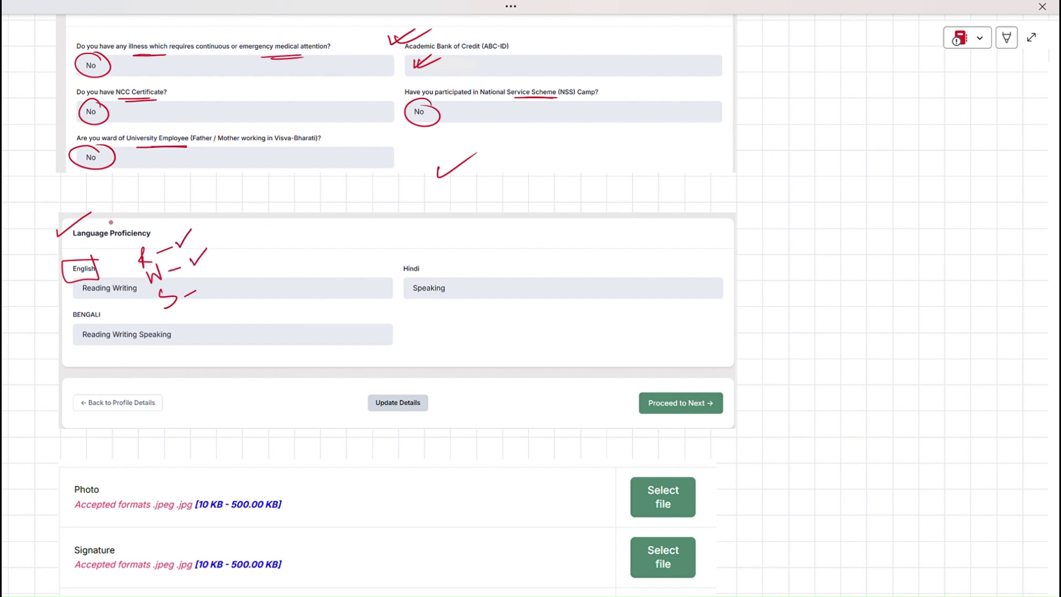
{"action": "left_click_drag", "start_coordinate": [208, 285], "coordinate": [214, 278]}
{"action": "mouse_move", "coordinate": [228, 275]}
{"action": "left_mouse_down"}
{"action": "mouse_move", "coordinate": [224, 290]}
{"action": "mouse_move", "coordinate": [237, 291]}
{"action": "left_mouse_up"}
{"action": "left_click_drag", "start_coordinate": [92, 299], "coordinate": [138, 298]}
- Circle Hindi in red ink, write R - W - S beside it, and mark its Speaking entry from below
{"action": "left_click_drag", "start_coordinate": [422, 256], "coordinate": [485, 265]}
{"action": "mouse_move", "coordinate": [493, 257]}
{"action": "left_mouse_down"}
{"action": "mouse_move", "coordinate": [497, 267]}
{"action": "mouse_move", "coordinate": [514, 259]}
{"action": "left_mouse_up"}
{"action": "left_click_drag", "start_coordinate": [519, 264], "coordinate": [542, 271]}
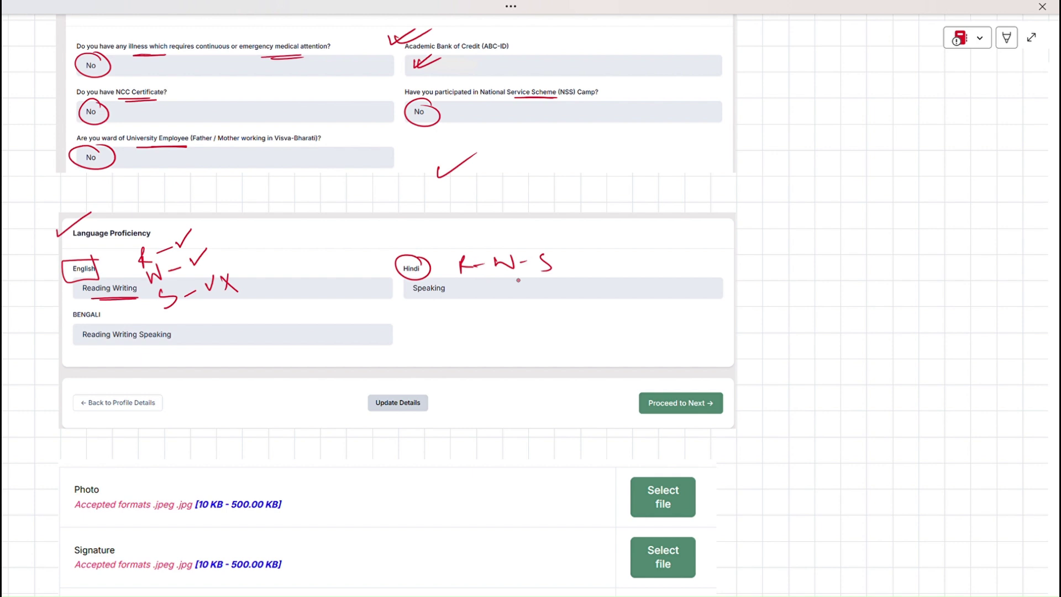
{"action": "left_click_drag", "start_coordinate": [425, 303], "coordinate": [429, 305]}
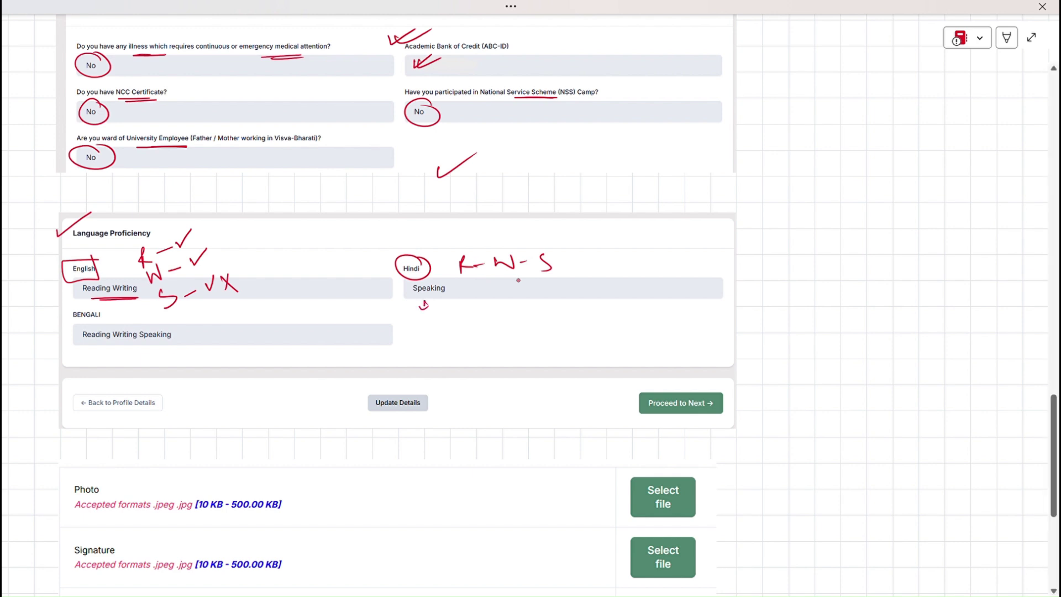
- Box the BENGALI label in red ink, tick its reading, writing and speaking entries, and tick Proceed to Next
{"action": "mouse_move", "coordinate": [106, 304]}
{"action": "left_mouse_down"}
{"action": "mouse_move", "coordinate": [58, 323]}
{"action": "mouse_move", "coordinate": [172, 318]}
{"action": "mouse_move", "coordinate": [220, 331]}
{"action": "left_mouse_up"}
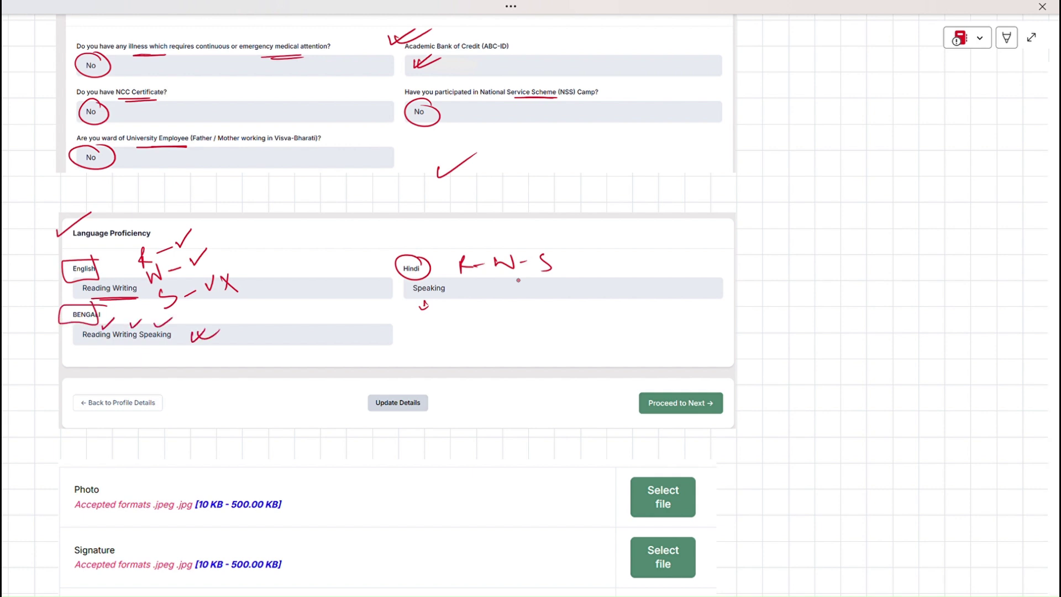
{"action": "scroll", "coordinate": [401, 342], "scroll_direction": "down", "scroll_amount": 5}
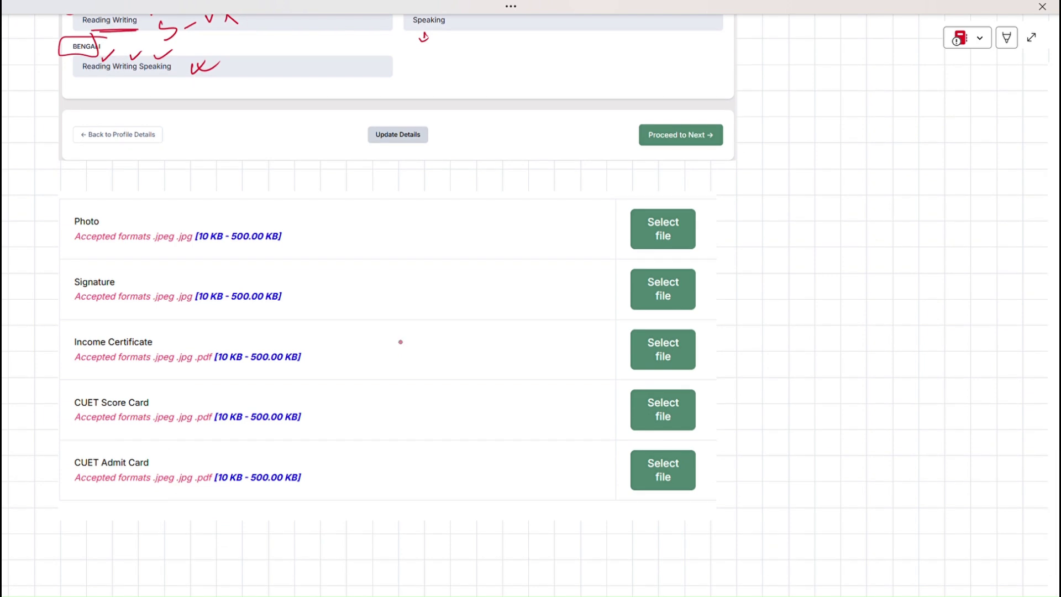
{"action": "left_click_drag", "start_coordinate": [701, 133], "coordinate": [774, 128]}
- Tick and box Photo in the upload list, underline its size limit, and mark its Select file button with a ticked box beside it
{"action": "left_click_drag", "start_coordinate": [135, 207], "coordinate": [167, 196]}
{"action": "left_click_drag", "start_coordinate": [149, 211], "coordinate": [184, 200]}
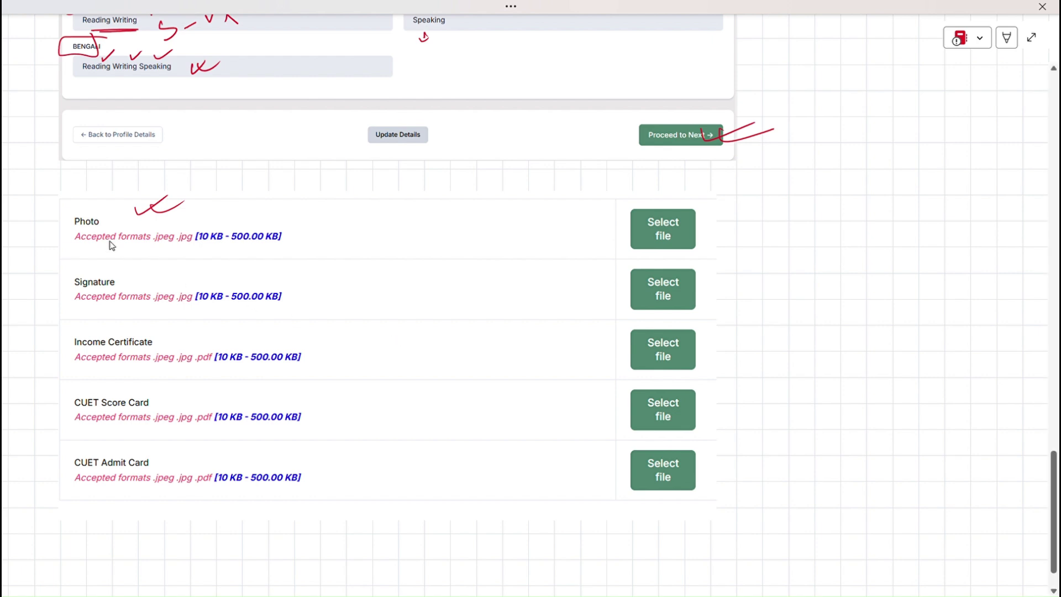
{"action": "left_click_drag", "start_coordinate": [61, 212], "coordinate": [98, 209]}
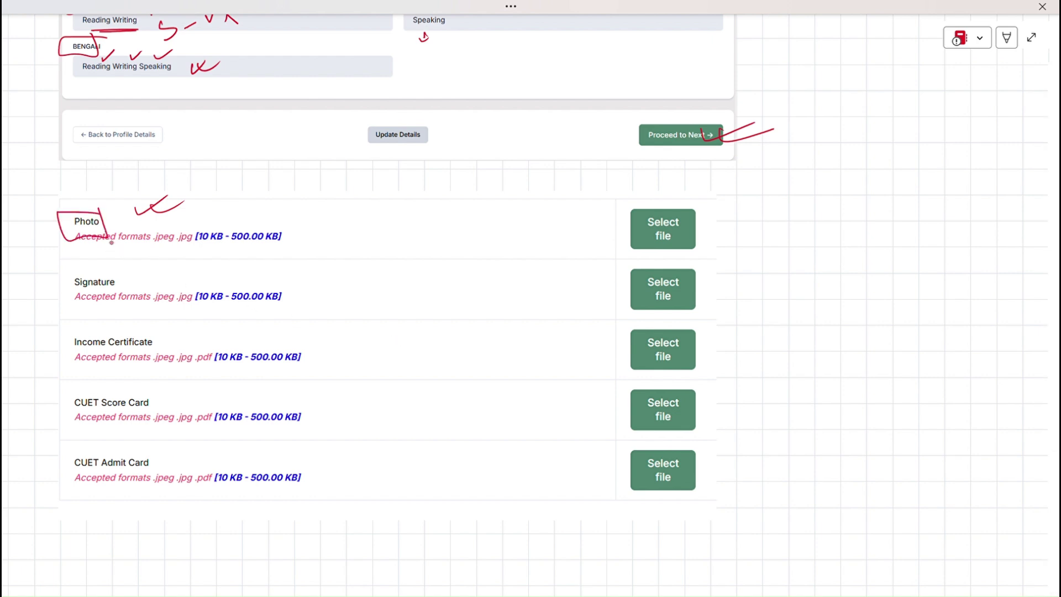
{"action": "left_click_drag", "start_coordinate": [206, 249], "coordinate": [245, 251]}
{"action": "left_click_drag", "start_coordinate": [691, 231], "coordinate": [732, 226]}
{"action": "mouse_move", "coordinate": [526, 250]}
{"action": "left_mouse_down"}
{"action": "mouse_move", "coordinate": [548, 212]}
{"action": "mouse_move", "coordinate": [523, 249]}
{"action": "left_mouse_up"}
{"action": "left_click_drag", "start_coordinate": [573, 227], "coordinate": [603, 231]}
- Box Signature, tick Income Certificate, and underline the file size limits of both rows
{"action": "mouse_move", "coordinate": [116, 270]}
{"action": "left_mouse_down"}
{"action": "mouse_move", "coordinate": [59, 292]}
{"action": "mouse_move", "coordinate": [113, 263]}
{"action": "left_mouse_up"}
{"action": "left_click_drag", "start_coordinate": [199, 310], "coordinate": [255, 312]}
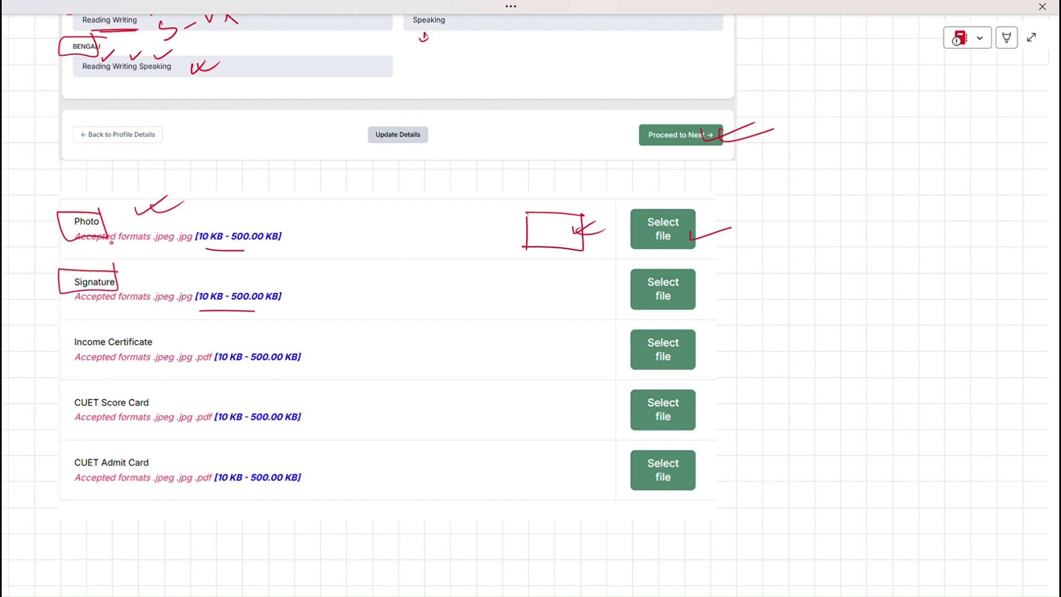
{"action": "left_click_drag", "start_coordinate": [63, 343], "coordinate": [87, 321]}
{"action": "left_click_drag", "start_coordinate": [227, 368], "coordinate": [269, 368]}
{"action": "left_click_drag", "start_coordinate": [236, 374], "coordinate": [269, 374]}
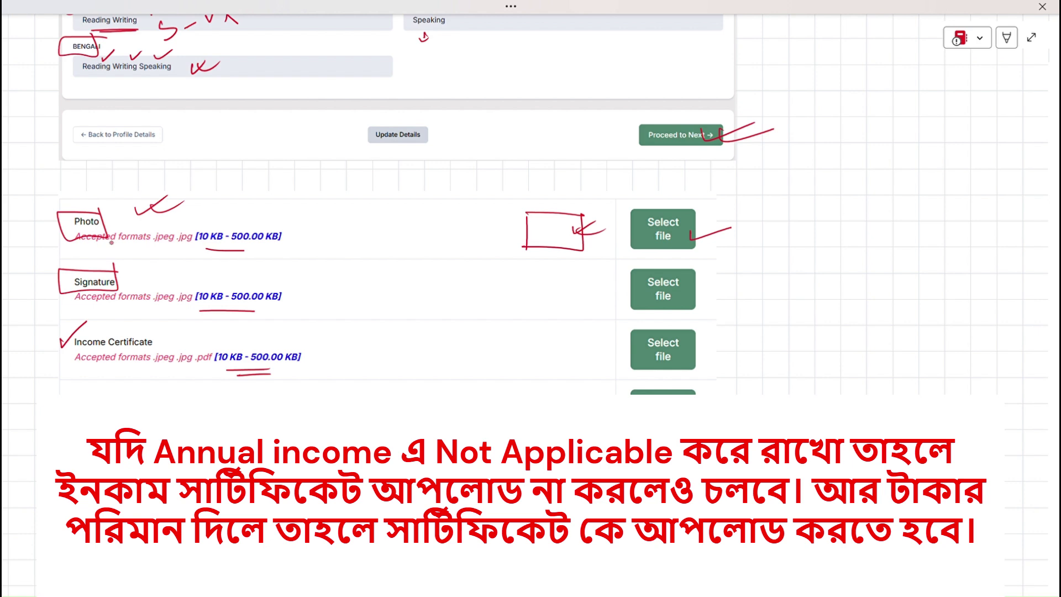
- Tick the Income Certificate upload and draw arrows and tick marks beside the CUET Score Card and CUET Admit Card uploads
{"action": "left_click_drag", "start_coordinate": [577, 352], "coordinate": [611, 350]}
{"action": "mouse_move", "coordinate": [509, 409]}
{"action": "left_mouse_down"}
{"action": "mouse_move", "coordinate": [551, 409]}
{"action": "mouse_move", "coordinate": [542, 417]}
{"action": "mouse_move", "coordinate": [575, 393]}
{"action": "mouse_move", "coordinate": [573, 433]}
{"action": "mouse_move", "coordinate": [635, 397]}
{"action": "left_mouse_up"}
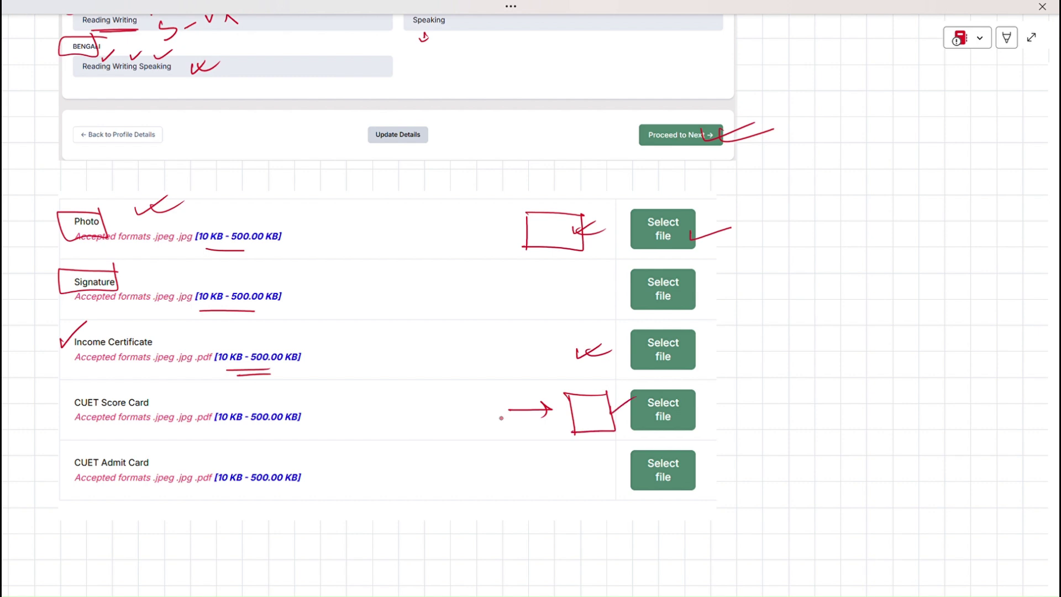
{"action": "left_click_drag", "start_coordinate": [509, 490], "coordinate": [547, 490]}
{"action": "mouse_move", "coordinate": [539, 482]}
{"action": "left_mouse_down"}
{"action": "mouse_move", "coordinate": [540, 498]}
{"action": "mouse_move", "coordinate": [595, 461]}
{"action": "mouse_move", "coordinate": [562, 496]}
{"action": "left_mouse_up"}
{"action": "mouse_move", "coordinate": [591, 471]}
{"action": "left_mouse_down"}
{"action": "mouse_move", "coordinate": [595, 480]}
{"action": "mouse_move", "coordinate": [614, 467]}
{"action": "left_mouse_up"}
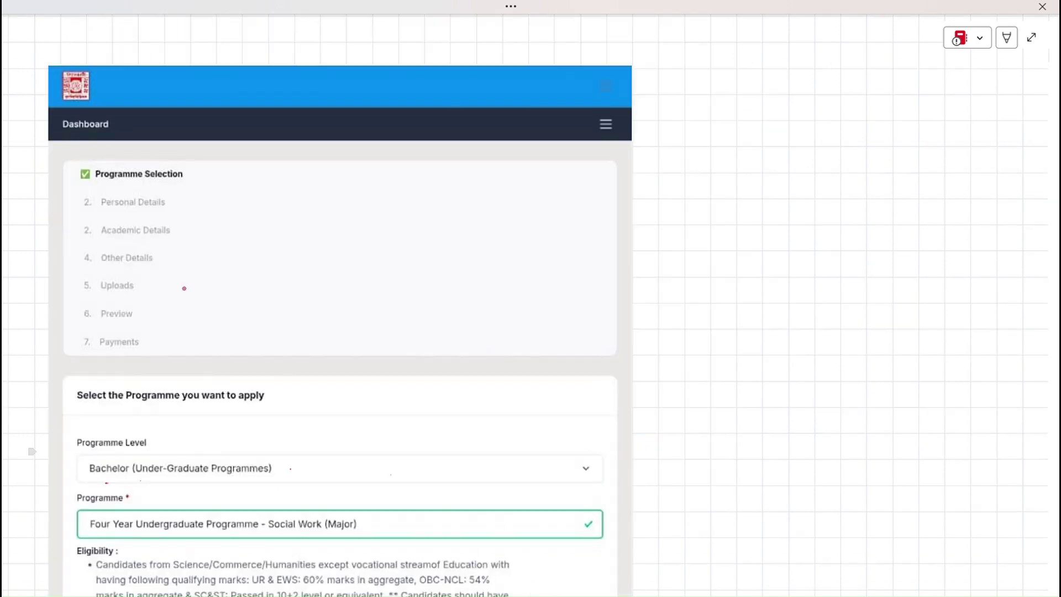
- Tick Programme Selection, mark the Select the Programme you want to apply heading, and tick and underline the Bachelor (Under-Graduate Programmes) level
{"action": "left_click_drag", "start_coordinate": [79, 169], "coordinate": [120, 155]}
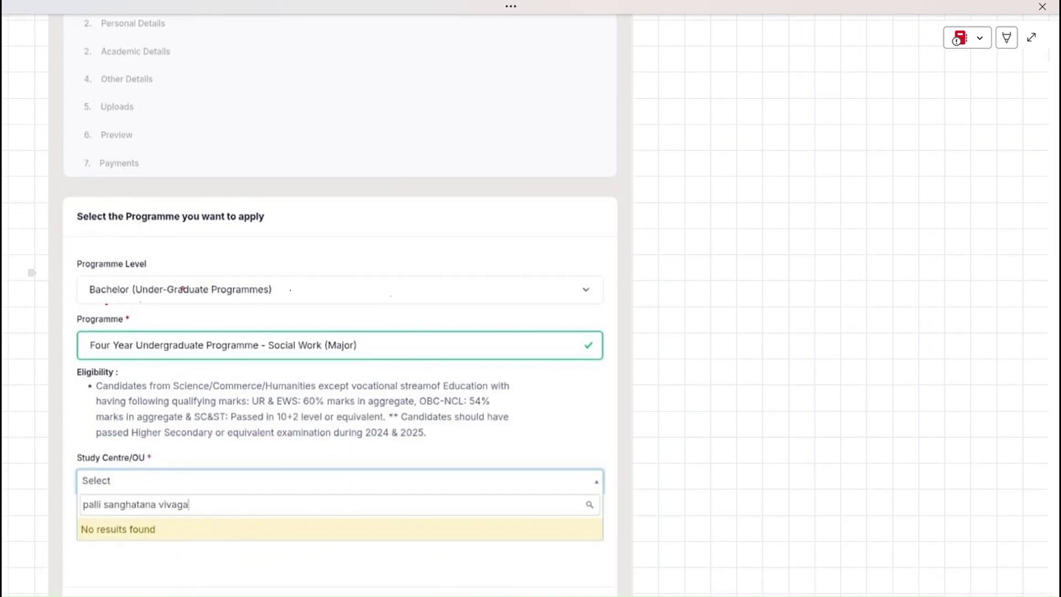
{"action": "left_click_drag", "start_coordinate": [62, 213], "coordinate": [95, 200]}
{"action": "mouse_move", "coordinate": [201, 229]}
{"action": "left_mouse_down"}
{"action": "mouse_move", "coordinate": [245, 229]}
{"action": "mouse_move", "coordinate": [211, 232]}
{"action": "left_mouse_up"}
{"action": "scroll", "coordinate": [183, 288], "scroll_direction": "down", "scroll_amount": 2}
{"action": "left_click_drag", "start_coordinate": [81, 195], "coordinate": [118, 181]}
{"action": "left_click_drag", "start_coordinate": [155, 215], "coordinate": [208, 215]}
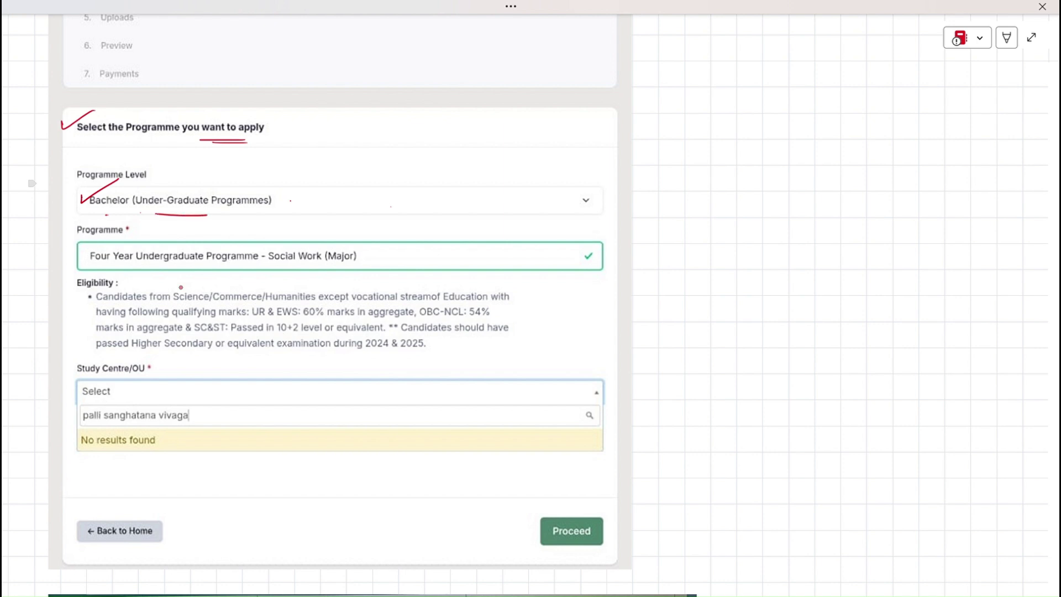
- Tick the Programme label, circle its required asterisk, and tick and underline Four Year Undergraduate Programme
{"action": "mouse_move", "coordinate": [70, 228]}
{"action": "left_mouse_down"}
{"action": "mouse_move", "coordinate": [70, 241]}
{"action": "mouse_move", "coordinate": [95, 217]}
{"action": "mouse_move", "coordinate": [142, 222]}
{"action": "mouse_move", "coordinate": [132, 216]}
{"action": "left_mouse_up"}
{"action": "left_click_drag", "start_coordinate": [75, 252], "coordinate": [102, 244]}
{"action": "left_click_drag", "start_coordinate": [179, 270], "coordinate": [231, 269]}
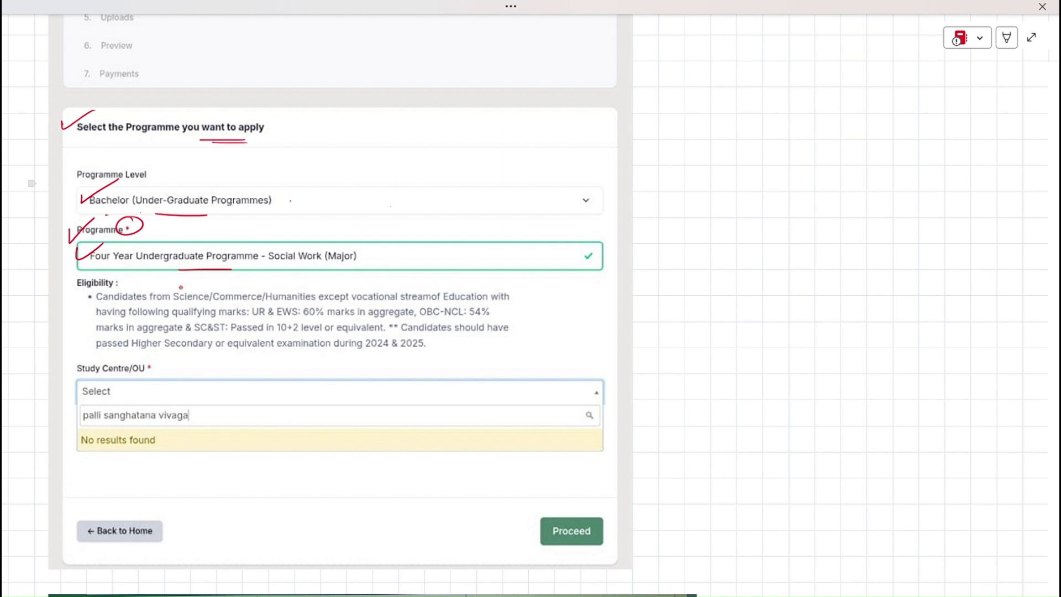
- Bracket and tick Social Work (Major) in the Programme field and handwrite example subject abbreviations ending in Philo beside it
{"action": "left_click_drag", "start_coordinate": [277, 243], "coordinate": [289, 275]}
{"action": "left_click_drag", "start_coordinate": [350, 243], "coordinate": [347, 284]}
{"action": "mouse_move", "coordinate": [307, 247]}
{"action": "left_mouse_down"}
{"action": "mouse_move", "coordinate": [342, 231]}
{"action": "mouse_move", "coordinate": [413, 277]}
{"action": "mouse_move", "coordinate": [420, 259]}
{"action": "mouse_move", "coordinate": [463, 273]}
{"action": "mouse_move", "coordinate": [522, 262]}
{"action": "mouse_move", "coordinate": [547, 280]}
{"action": "mouse_move", "coordinate": [545, 266]}
{"action": "left_mouse_up"}
{"action": "mouse_move", "coordinate": [569, 249]}
{"action": "left_mouse_down"}
{"action": "mouse_move", "coordinate": [579, 272]}
{"action": "mouse_move", "coordinate": [587, 266]}
{"action": "left_mouse_up"}
{"action": "mouse_move", "coordinate": [600, 244]}
{"action": "left_mouse_down"}
{"action": "mouse_move", "coordinate": [598, 262]}
{"action": "mouse_move", "coordinate": [611, 261]}
{"action": "left_mouse_up"}
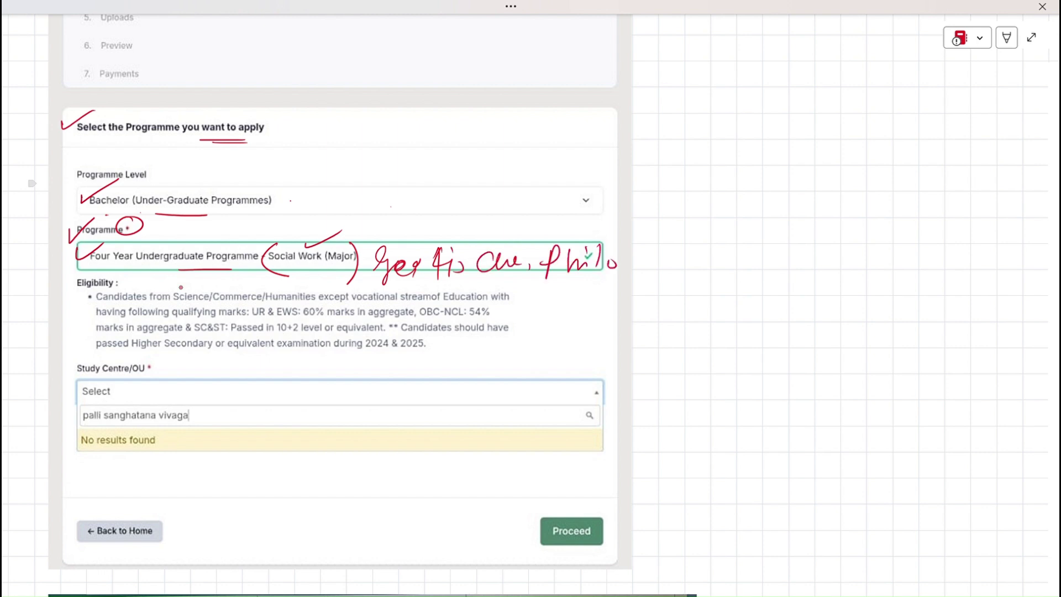
- Draw a brace along the Eligibility text, add a tick at its end, and box the Study Centre/OU label
{"action": "scroll", "coordinate": [134, 304], "scroll_direction": "down", "scroll_amount": 3}
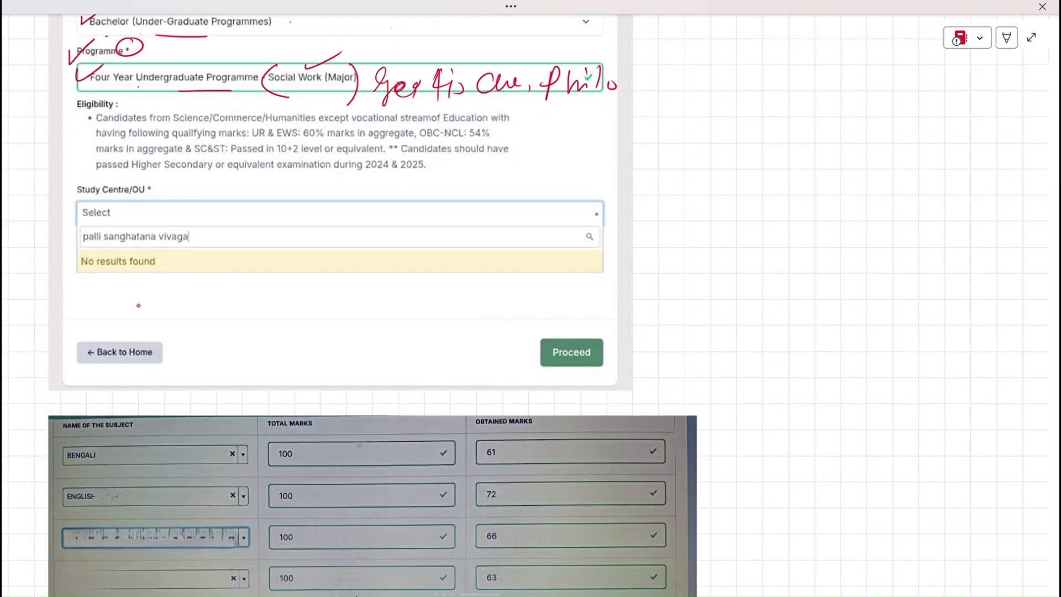
{"action": "mouse_move", "coordinate": [84, 116]}
{"action": "left_mouse_down"}
{"action": "mouse_move", "coordinate": [69, 142]}
{"action": "mouse_move", "coordinate": [92, 165]}
{"action": "left_mouse_up"}
{"action": "left_click_drag", "start_coordinate": [475, 171], "coordinate": [503, 173]}
{"action": "mouse_move", "coordinate": [73, 199]}
{"action": "left_mouse_down"}
{"action": "mouse_move", "coordinate": [145, 187]}
{"action": "mouse_move", "coordinate": [76, 197]}
{"action": "left_mouse_up"}
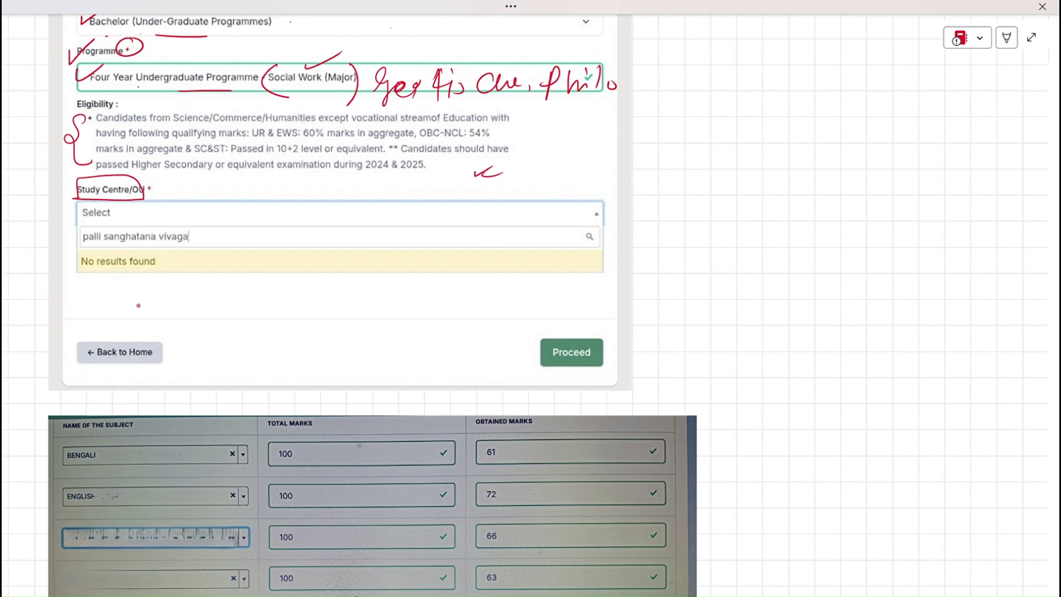
- Strike out the palli sanghatana vivaga entry, handwrite VISVA-BHARATI UNIVERSITY over the Study Centre field, and tick Proceed
{"action": "left_click_drag", "start_coordinate": [95, 238], "coordinate": [187, 237]}
{"action": "mouse_move", "coordinate": [106, 209]}
{"action": "left_mouse_down"}
{"action": "mouse_move", "coordinate": [119, 208]}
{"action": "mouse_move", "coordinate": [127, 228]}
{"action": "left_mouse_up"}
{"action": "mouse_move", "coordinate": [141, 210]}
{"action": "left_mouse_down"}
{"action": "mouse_move", "coordinate": [130, 226]}
{"action": "mouse_move", "coordinate": [152, 208]}
{"action": "mouse_move", "coordinate": [172, 226]}
{"action": "left_mouse_up"}
{"action": "mouse_move", "coordinate": [161, 216]}
{"action": "left_mouse_down"}
{"action": "mouse_move", "coordinate": [196, 217]}
{"action": "mouse_move", "coordinate": [200, 229]}
{"action": "left_mouse_up"}
{"action": "left_click_drag", "start_coordinate": [200, 209], "coordinate": [220, 228]}
{"action": "left_click_drag", "start_coordinate": [229, 211], "coordinate": [228, 229]}
{"action": "left_click_drag", "start_coordinate": [237, 203], "coordinate": [239, 228]}
{"action": "mouse_move", "coordinate": [249, 205]}
{"action": "left_mouse_down"}
{"action": "mouse_move", "coordinate": [246, 228]}
{"action": "mouse_move", "coordinate": [270, 226]}
{"action": "left_mouse_up"}
{"action": "left_click_drag", "start_coordinate": [267, 209], "coordinate": [281, 227]}
{"action": "mouse_move", "coordinate": [283, 226]}
{"action": "left_mouse_down"}
{"action": "mouse_move", "coordinate": [295, 226]}
{"action": "mouse_move", "coordinate": [294, 215]}
{"action": "left_mouse_up"}
{"action": "mouse_move", "coordinate": [305, 213]}
{"action": "left_mouse_down"}
{"action": "mouse_move", "coordinate": [306, 234]}
{"action": "mouse_move", "coordinate": [312, 209]}
{"action": "left_mouse_up"}
{"action": "mouse_move", "coordinate": [316, 212]}
{"action": "left_mouse_down"}
{"action": "mouse_move", "coordinate": [318, 232]}
{"action": "mouse_move", "coordinate": [354, 210]}
{"action": "left_mouse_up"}
{"action": "mouse_move", "coordinate": [365, 213]}
{"action": "left_mouse_down"}
{"action": "mouse_move", "coordinate": [365, 227]}
{"action": "mouse_move", "coordinate": [386, 211]}
{"action": "left_mouse_up"}
{"action": "mouse_move", "coordinate": [396, 210]}
{"action": "left_mouse_down"}
{"action": "mouse_move", "coordinate": [397, 234]}
{"action": "mouse_move", "coordinate": [413, 232]}
{"action": "mouse_move", "coordinate": [413, 211]}
{"action": "left_mouse_up"}
{"action": "left_click_drag", "start_coordinate": [426, 212], "coordinate": [427, 230]}
{"action": "left_click_drag", "start_coordinate": [424, 210], "coordinate": [447, 215]}
{"action": "left_click_drag", "start_coordinate": [430, 230], "coordinate": [480, 227]}
{"action": "mouse_move", "coordinate": [500, 207]}
{"action": "left_mouse_down"}
{"action": "mouse_move", "coordinate": [501, 225]}
{"action": "mouse_move", "coordinate": [517, 230]}
{"action": "left_mouse_up"}
{"action": "left_click_drag", "start_coordinate": [507, 209], "coordinate": [541, 218]}
{"action": "left_click_drag", "start_coordinate": [548, 208], "coordinate": [538, 230]}
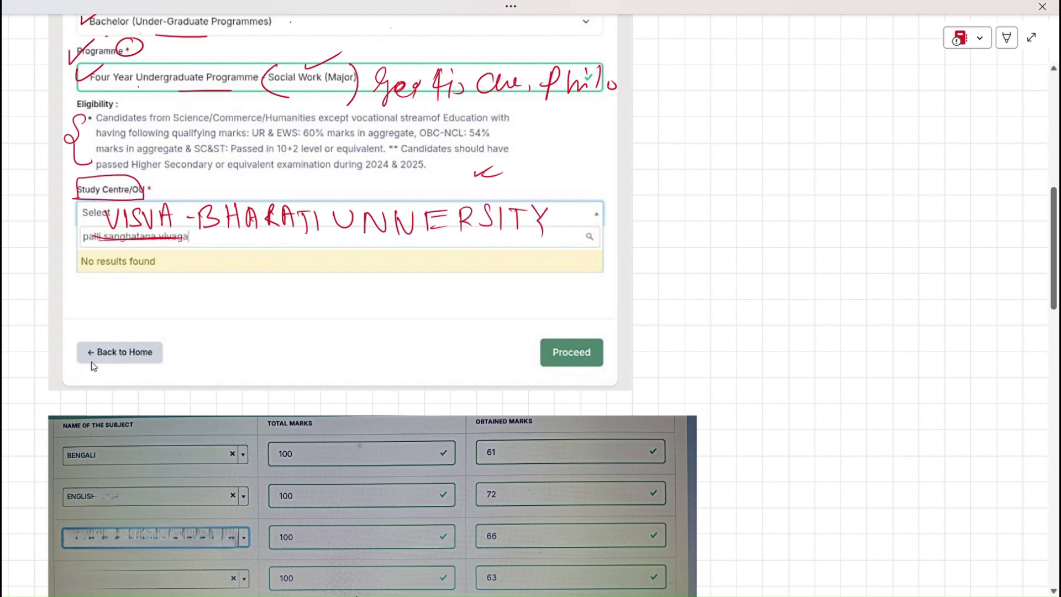
{"action": "left_click_drag", "start_coordinate": [590, 352], "coordinate": [649, 349]}
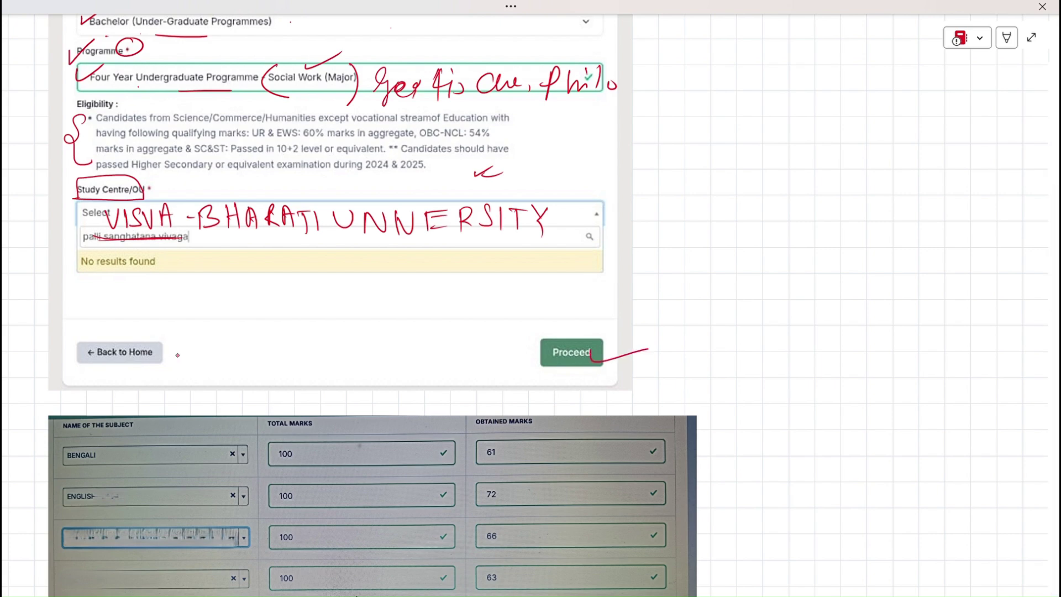
- Box and tick the Preview stage and draw a brace spanning the stages from Programme Selection to Uploads
{"action": "scroll", "coordinate": [178, 355], "scroll_direction": "up", "scroll_amount": 10}
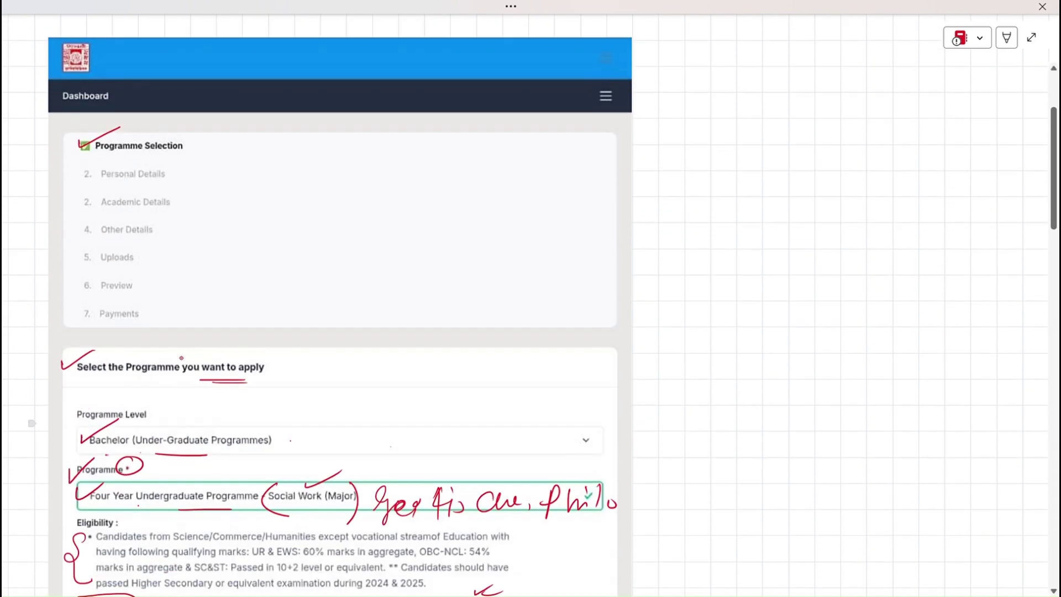
{"action": "left_click_drag", "start_coordinate": [82, 393], "coordinate": [82, 424]}
{"action": "mouse_move", "coordinate": [77, 393]}
{"action": "left_mouse_down"}
{"action": "mouse_move", "coordinate": [135, 408]}
{"action": "mouse_move", "coordinate": [85, 416]}
{"action": "mouse_move", "coordinate": [159, 394]}
{"action": "left_mouse_up"}
{"action": "mouse_move", "coordinate": [195, 267]}
{"action": "left_mouse_down"}
{"action": "mouse_move", "coordinate": [202, 305]}
{"action": "mouse_move", "coordinate": [165, 377]}
{"action": "left_mouse_up"}
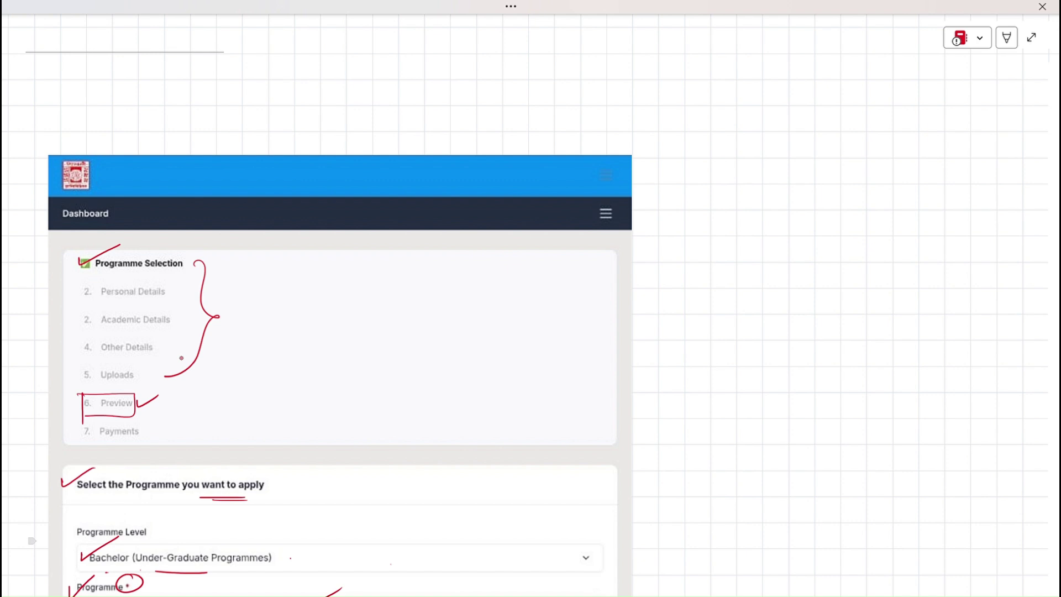
- Tick and underline the Payments stage and draw an arrow from it to a ticked box
{"action": "mouse_move", "coordinate": [72, 428]}
{"action": "left_mouse_down"}
{"action": "mouse_move", "coordinate": [101, 419]}
{"action": "mouse_move", "coordinate": [140, 443]}
{"action": "mouse_move", "coordinate": [180, 437]}
{"action": "left_mouse_up"}
{"action": "mouse_move", "coordinate": [171, 429]}
{"action": "left_mouse_down"}
{"action": "mouse_move", "coordinate": [172, 443]}
{"action": "mouse_move", "coordinate": [255, 423]}
{"action": "left_mouse_up"}
{"action": "left_click_drag", "start_coordinate": [201, 425], "coordinate": [202, 447]}
{"action": "left_click_drag", "start_coordinate": [195, 452], "coordinate": [255, 446]}
{"action": "left_click_drag", "start_coordinate": [249, 432], "coordinate": [290, 426]}
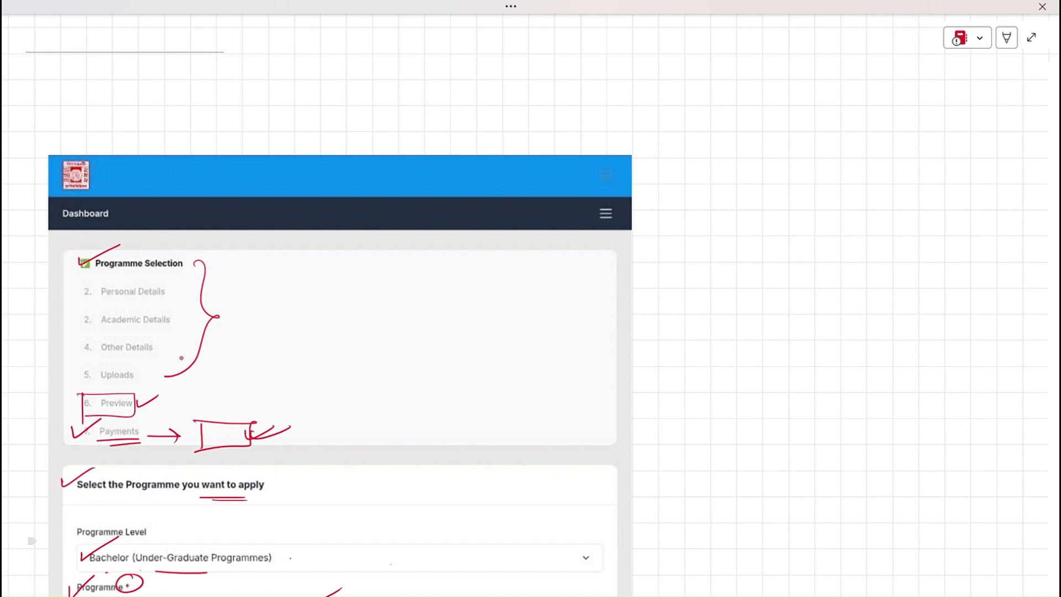
- Handwrite X and XII in the blank area beside the programme form, each underlined with an arc above it
{"action": "scroll", "coordinate": [433, 342], "scroll_direction": "down", "scroll_amount": 10}
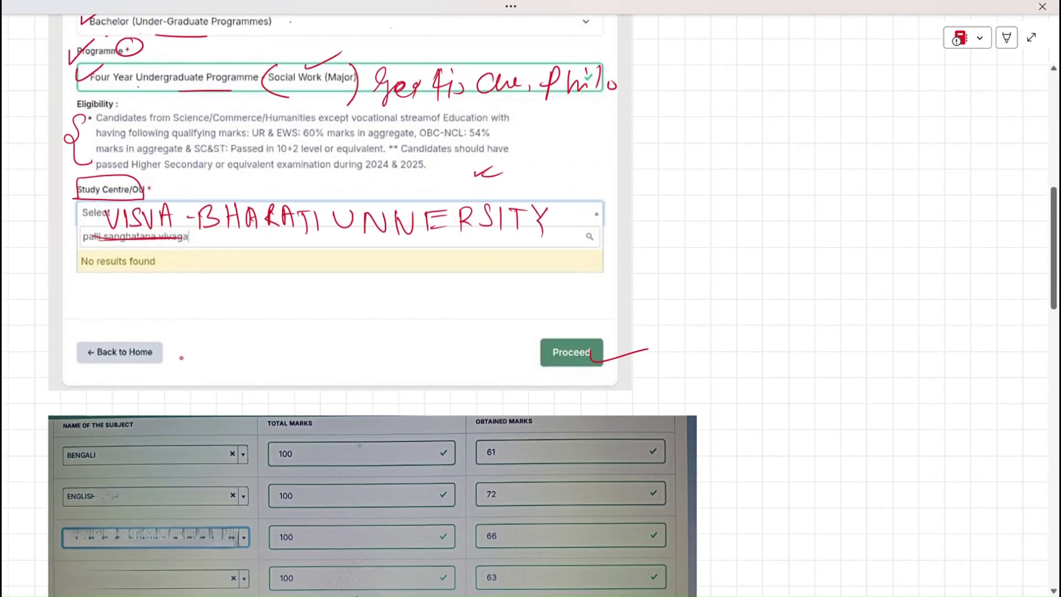
{"action": "scroll", "coordinate": [434, 344], "scroll_direction": "up", "scroll_amount": 2}
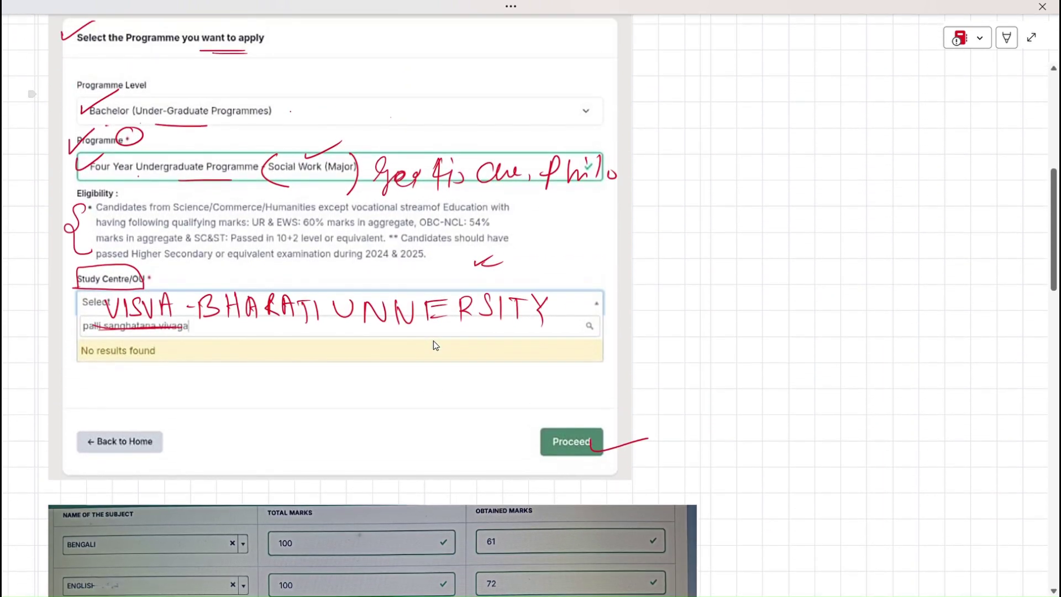
{"action": "left_click_drag", "start_coordinate": [726, 217], "coordinate": [714, 248]}
{"action": "left_click", "coordinate": [705, 254]}
{"action": "left_click_drag", "start_coordinate": [708, 223], "coordinate": [735, 249]}
{"action": "left_click_drag", "start_coordinate": [697, 209], "coordinate": [735, 199]}
{"action": "mouse_move", "coordinate": [694, 293]}
{"action": "left_mouse_down"}
{"action": "mouse_move", "coordinate": [706, 311]}
{"action": "mouse_move", "coordinate": [692, 312]}
{"action": "left_mouse_up"}
{"action": "mouse_move", "coordinate": [713, 292]}
{"action": "left_mouse_down"}
{"action": "mouse_move", "coordinate": [715, 310]}
{"action": "mouse_move", "coordinate": [728, 311]}
{"action": "left_mouse_up"}
{"action": "left_click_drag", "start_coordinate": [696, 328], "coordinate": [732, 316]}
{"action": "left_click_drag", "start_coordinate": [688, 288], "coordinate": [731, 290]}
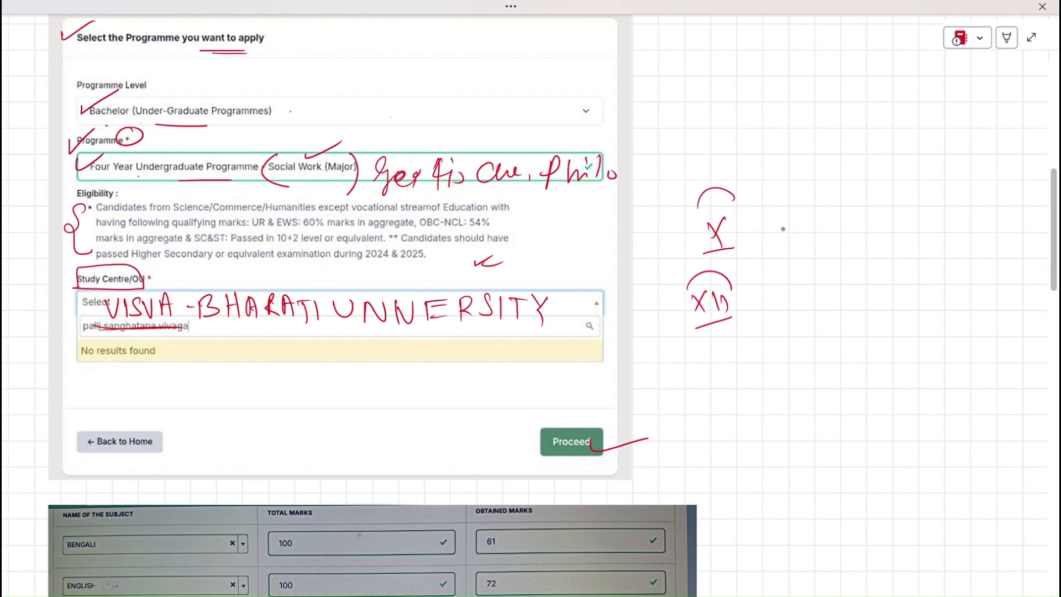
- Draw an arrow from X to a circled m, an empty box over 700, and a circled percent sign
{"action": "left_click_drag", "start_coordinate": [753, 229], "coordinate": [786, 231]}
{"action": "left_click_drag", "start_coordinate": [778, 223], "coordinate": [777, 241]}
{"action": "mouse_move", "coordinate": [808, 187]}
{"action": "left_mouse_down"}
{"action": "mouse_move", "coordinate": [829, 203]}
{"action": "mouse_move", "coordinate": [834, 188]}
{"action": "mouse_move", "coordinate": [865, 190]}
{"action": "mouse_move", "coordinate": [918, 218]}
{"action": "mouse_move", "coordinate": [940, 206]}
{"action": "mouse_move", "coordinate": [941, 189]}
{"action": "mouse_move", "coordinate": [901, 197]}
{"action": "mouse_move", "coordinate": [940, 189]}
{"action": "mouse_move", "coordinate": [967, 213]}
{"action": "left_mouse_up"}
{"action": "left_click_drag", "start_coordinate": [962, 182], "coordinate": [980, 209]}
{"action": "mouse_move", "coordinate": [975, 161]}
{"action": "left_mouse_down"}
{"action": "mouse_move", "coordinate": [955, 199]}
{"action": "mouse_move", "coordinate": [983, 160]}
{"action": "left_mouse_up"}
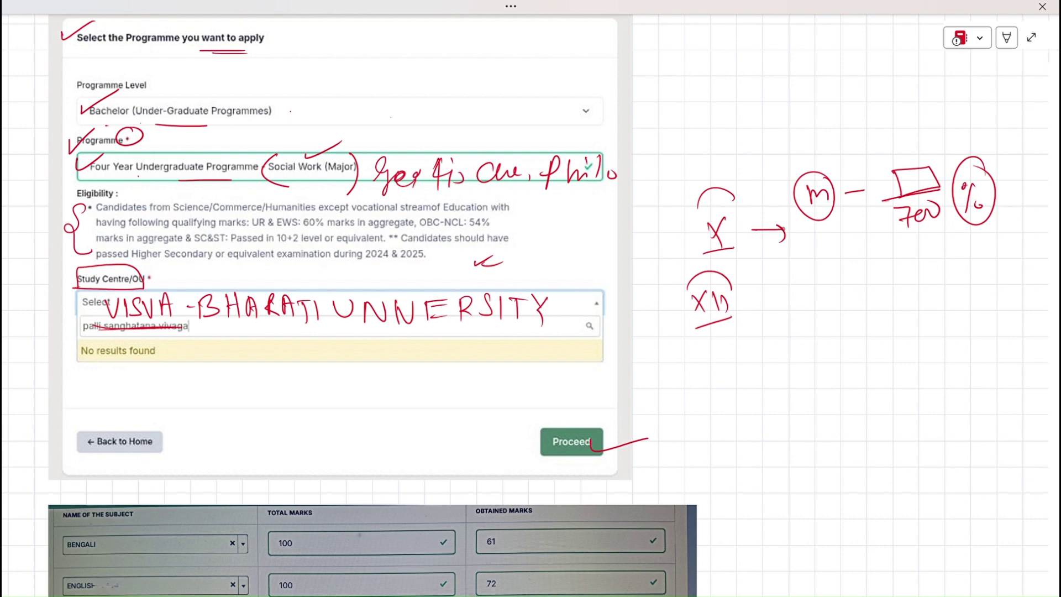
- Draw an arrow from XII to an empty box over 600
{"action": "mouse_move", "coordinate": [746, 302]}
{"action": "left_mouse_down"}
{"action": "mouse_move", "coordinate": [776, 301]}
{"action": "mouse_move", "coordinate": [766, 314]}
{"action": "left_mouse_up"}
{"action": "mouse_move", "coordinate": [819, 319]}
{"action": "left_mouse_down"}
{"action": "mouse_move", "coordinate": [879, 307]}
{"action": "mouse_move", "coordinate": [833, 338]}
{"action": "left_mouse_up"}
{"action": "left_click_drag", "start_coordinate": [851, 328], "coordinate": [868, 326]}
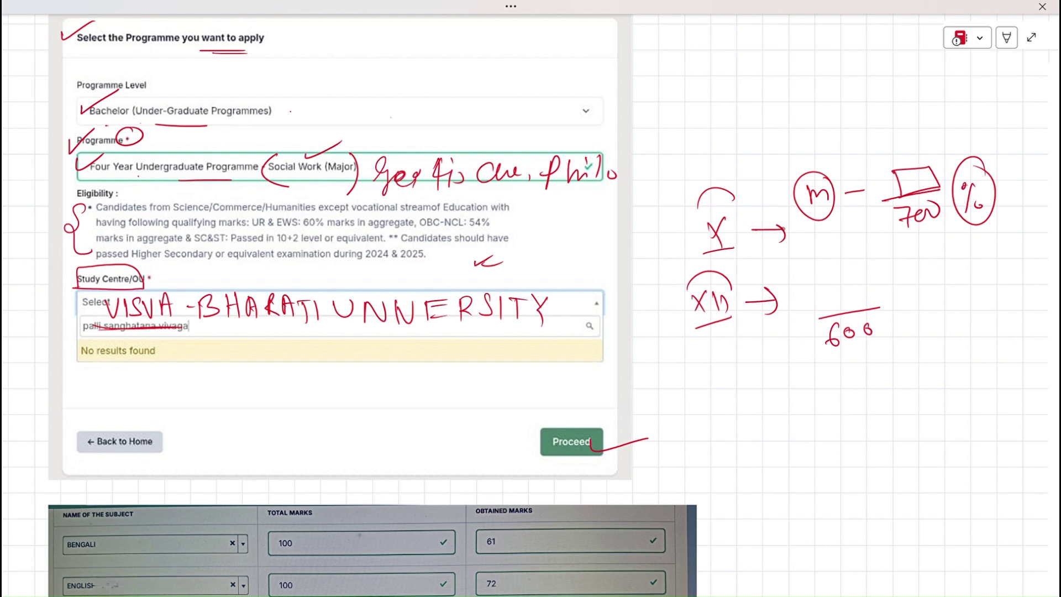
{"action": "mouse_move", "coordinate": [826, 283]}
{"action": "left_mouse_down"}
{"action": "mouse_move", "coordinate": [832, 313]}
{"action": "mouse_move", "coordinate": [888, 301]}
{"action": "left_mouse_up"}
- Handwrite Best of 5 beneath the XII marks fraction and double-underline the 5
{"action": "left_click_drag", "start_coordinate": [744, 376], "coordinate": [744, 403]}
{"action": "mouse_move", "coordinate": [746, 374]}
{"action": "left_mouse_down"}
{"action": "mouse_move", "coordinate": [747, 401]}
{"action": "mouse_move", "coordinate": [778, 394]}
{"action": "left_mouse_up"}
{"action": "mouse_move", "coordinate": [780, 386]}
{"action": "left_mouse_down"}
{"action": "mouse_move", "coordinate": [794, 384]}
{"action": "mouse_move", "coordinate": [788, 401]}
{"action": "left_mouse_up"}
{"action": "mouse_move", "coordinate": [793, 387]}
{"action": "left_mouse_down"}
{"action": "mouse_move", "coordinate": [816, 377]}
{"action": "mouse_move", "coordinate": [833, 393]}
{"action": "mouse_move", "coordinate": [875, 390]}
{"action": "mouse_move", "coordinate": [891, 363]}
{"action": "left_mouse_up"}
{"action": "left_click_drag", "start_coordinate": [880, 398], "coordinate": [901, 395]}
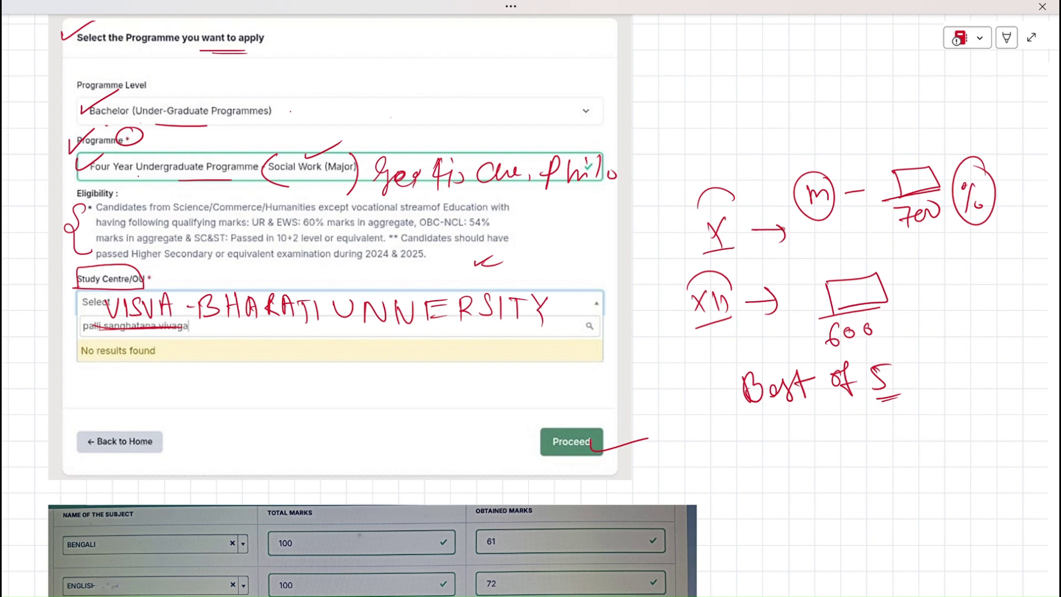
- Tick the marks box over 600, draw a boxed percent sign beside it with a tick, and add a dash by Best of 5
{"action": "mouse_move", "coordinate": [877, 284]}
{"action": "left_mouse_down"}
{"action": "mouse_move", "coordinate": [896, 273]}
{"action": "mouse_move", "coordinate": [922, 319]}
{"action": "left_mouse_up"}
{"action": "mouse_move", "coordinate": [919, 279]}
{"action": "left_mouse_down"}
{"action": "mouse_move", "coordinate": [934, 329]}
{"action": "mouse_move", "coordinate": [918, 335]}
{"action": "left_mouse_up"}
{"action": "mouse_move", "coordinate": [954, 313]}
{"action": "left_mouse_down"}
{"action": "mouse_move", "coordinate": [964, 293]}
{"action": "mouse_move", "coordinate": [949, 295]}
{"action": "mouse_move", "coordinate": [963, 314]}
{"action": "left_mouse_up"}
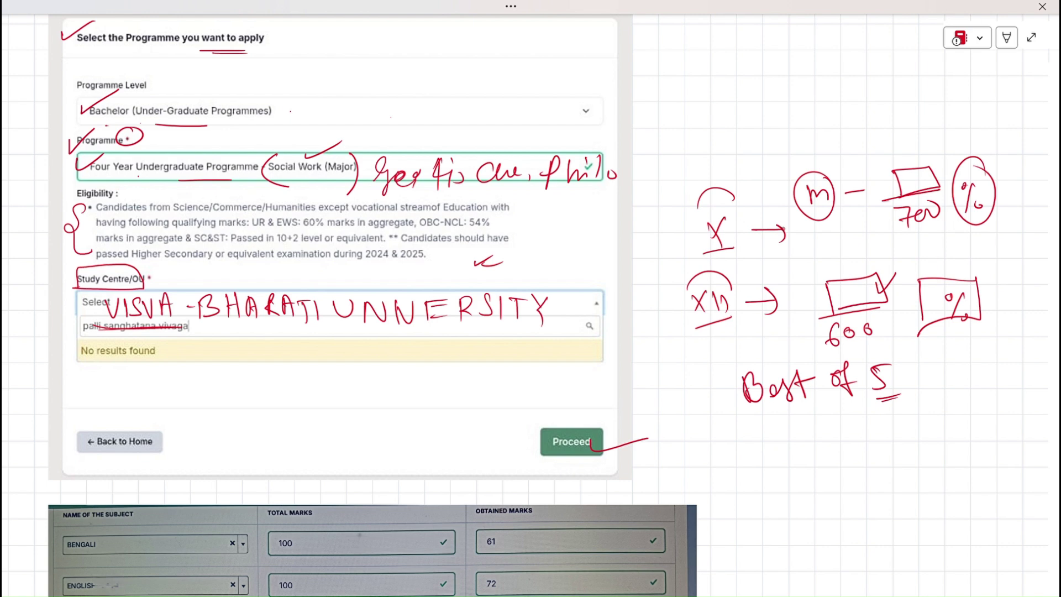
{"action": "left_click_drag", "start_coordinate": [918, 282], "coordinate": [940, 271]}
{"action": "left_click_drag", "start_coordinate": [831, 291], "coordinate": [861, 268]}
{"action": "left_click_drag", "start_coordinate": [903, 356], "coordinate": [920, 356]}
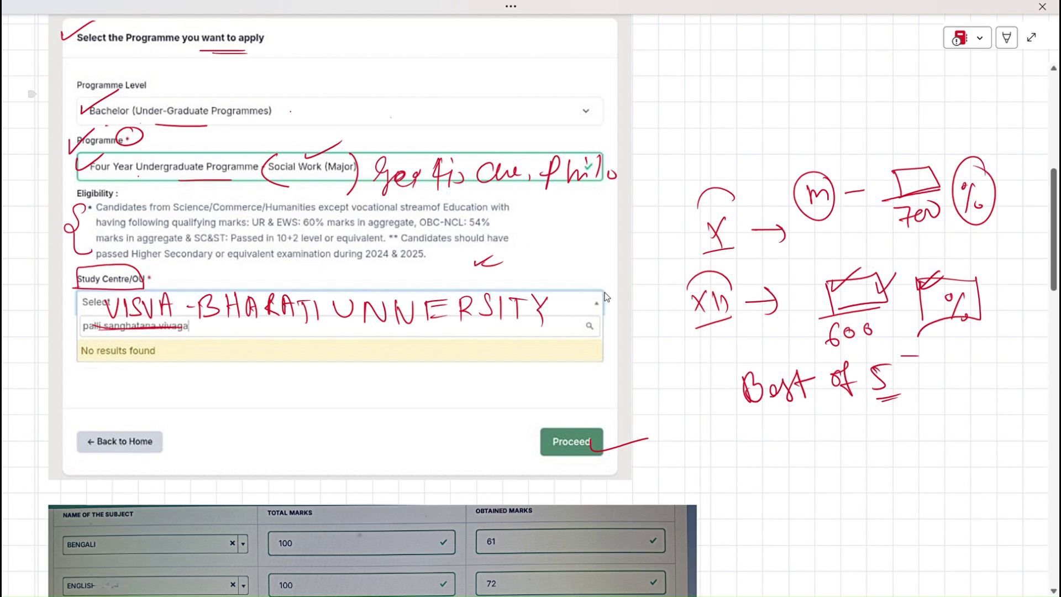
- Tick the five filled subject rows in the marks table and brace their Total Marks values
{"action": "scroll", "coordinate": [358, 332], "scroll_direction": "down", "scroll_amount": 5}
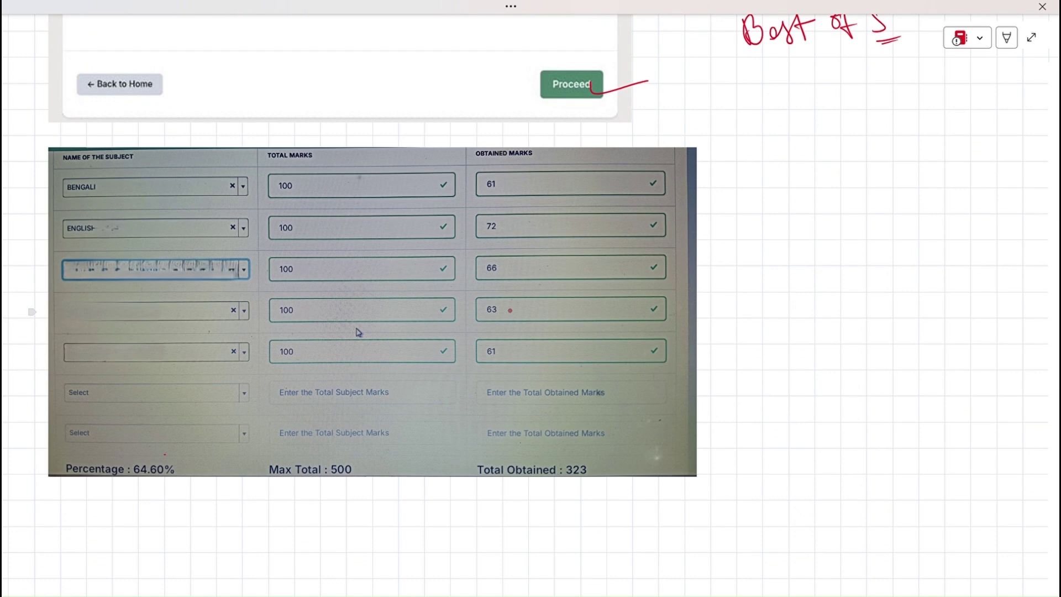
{"action": "left_click_drag", "start_coordinate": [129, 180], "coordinate": [160, 174]}
{"action": "left_click_drag", "start_coordinate": [141, 231], "coordinate": [170, 223]}
{"action": "left_click_drag", "start_coordinate": [156, 264], "coordinate": [185, 258]}
{"action": "left_click_drag", "start_coordinate": [164, 305], "coordinate": [191, 296]}
{"action": "left_click_drag", "start_coordinate": [167, 347], "coordinate": [191, 345]}
{"action": "mouse_move", "coordinate": [312, 188]}
{"action": "left_mouse_down"}
{"action": "mouse_move", "coordinate": [346, 256]}
{"action": "mouse_move", "coordinate": [315, 337]}
{"action": "left_mouse_up"}
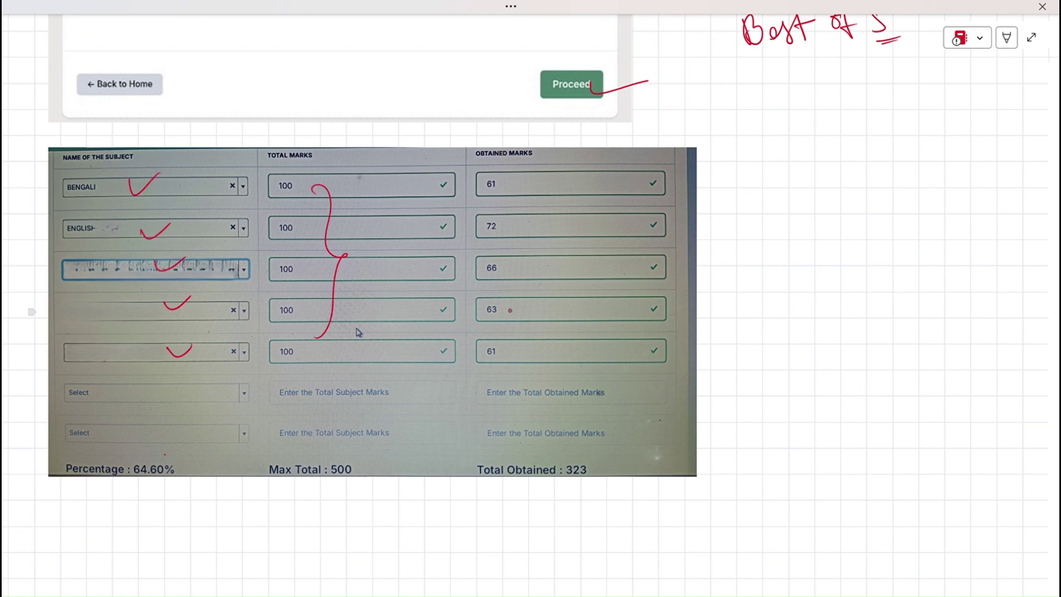
- Box Max Total and Total Obtained, brace the Obtained Marks values, and circle the percentage
{"action": "left_click_drag", "start_coordinate": [261, 453], "coordinate": [272, 489]}
{"action": "mouse_move", "coordinate": [468, 463]}
{"action": "left_mouse_down"}
{"action": "mouse_move", "coordinate": [477, 495]}
{"action": "mouse_move", "coordinate": [491, 489]}
{"action": "mouse_move", "coordinate": [471, 489]}
{"action": "left_mouse_up"}
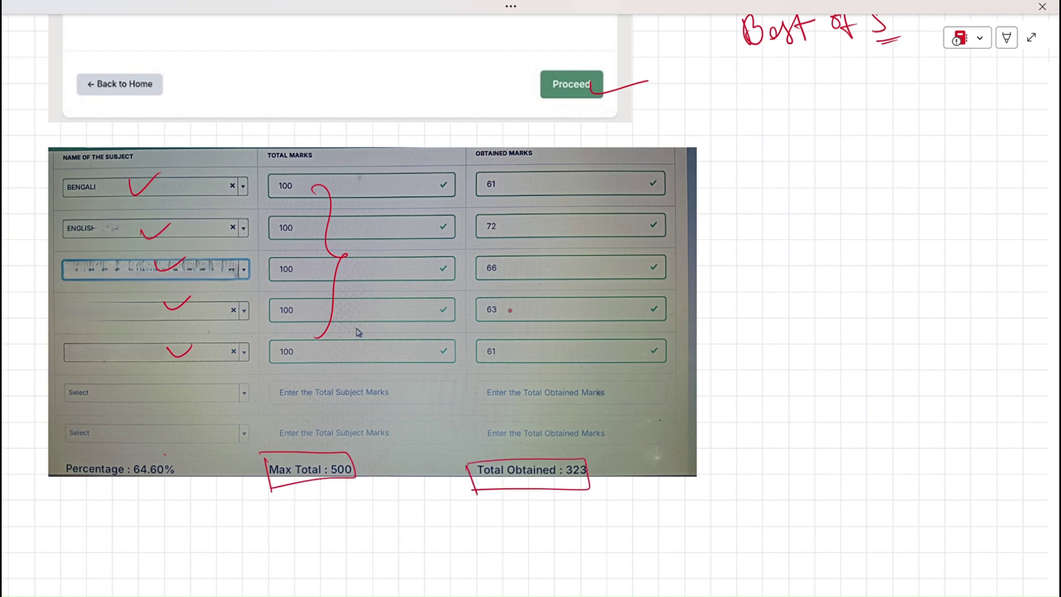
{"action": "left_click_drag", "start_coordinate": [535, 172], "coordinate": [525, 347]}
{"action": "mouse_move", "coordinate": [180, 464]}
{"action": "left_mouse_down"}
{"action": "mouse_move", "coordinate": [164, 451]}
{"action": "mouse_move", "coordinate": [176, 457]}
{"action": "left_mouse_up"}
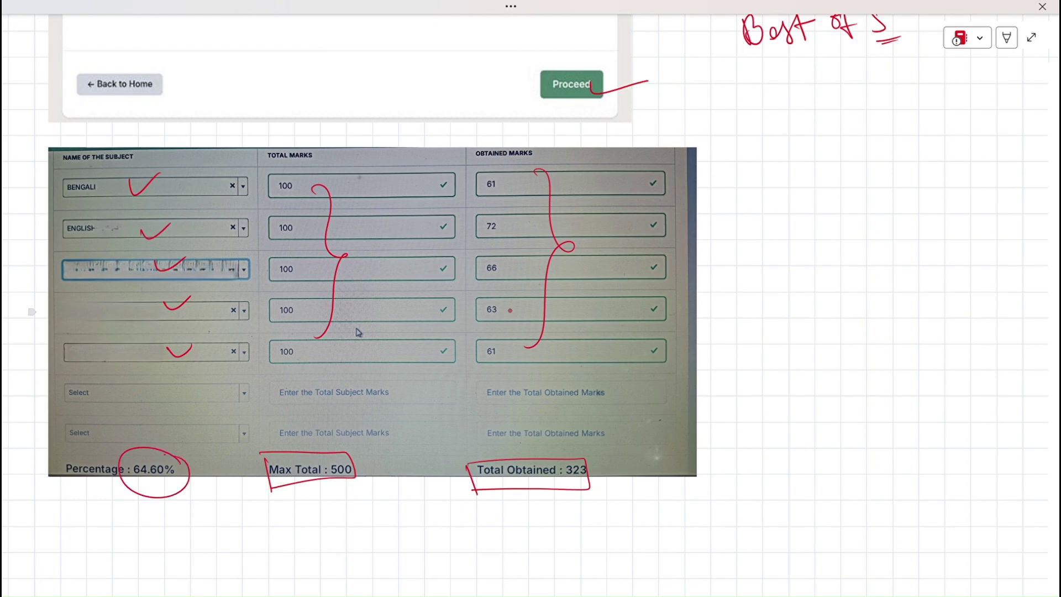
{"action": "scroll", "coordinate": [553, 304], "scroll_direction": "up", "scroll_amount": 10}
{"action": "scroll", "coordinate": [553, 304], "scroll_direction": "up", "scroll_amount": 3}
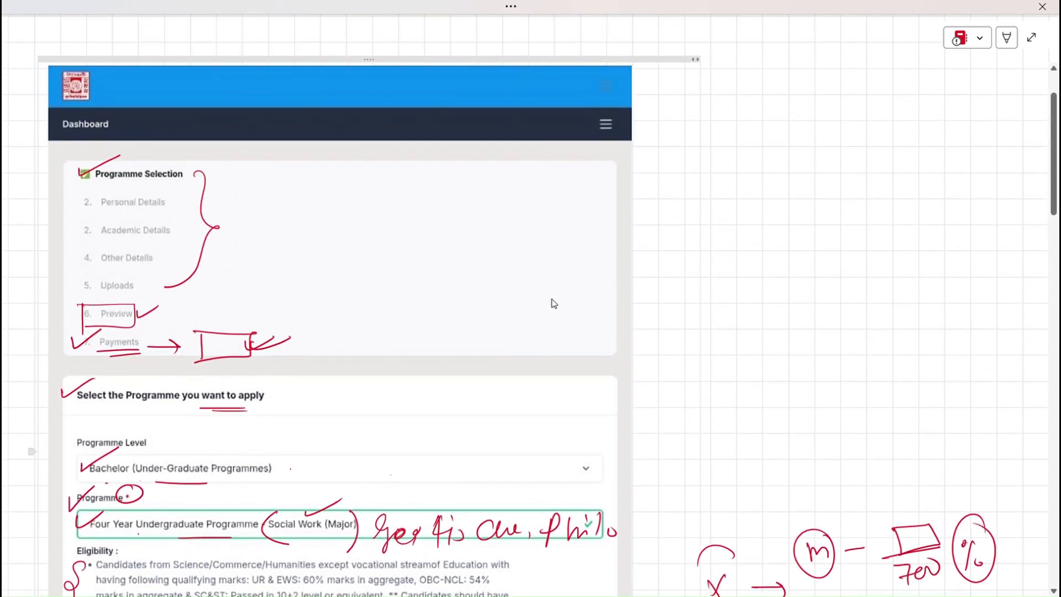